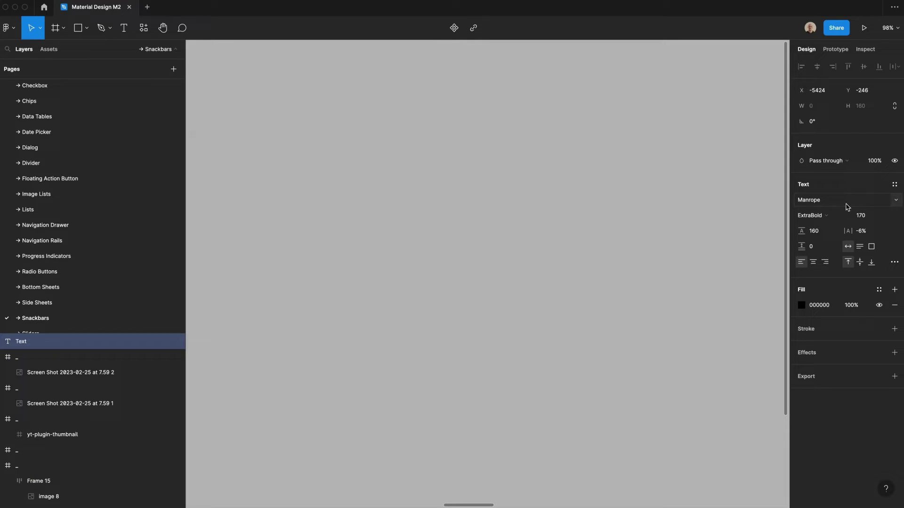
Set the text layer's font to SF Pro Regular at size 14.
click(841, 202)
text(SF Pro)
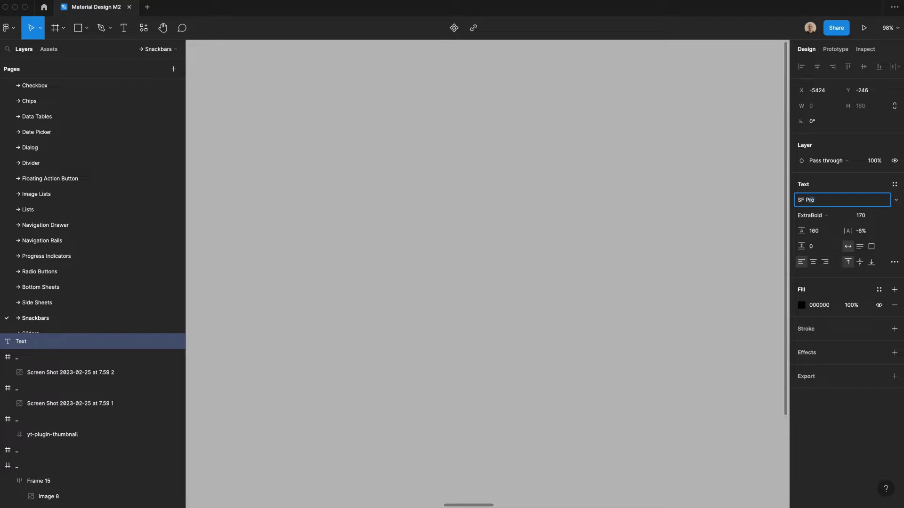
key(Return)
click(840, 215)
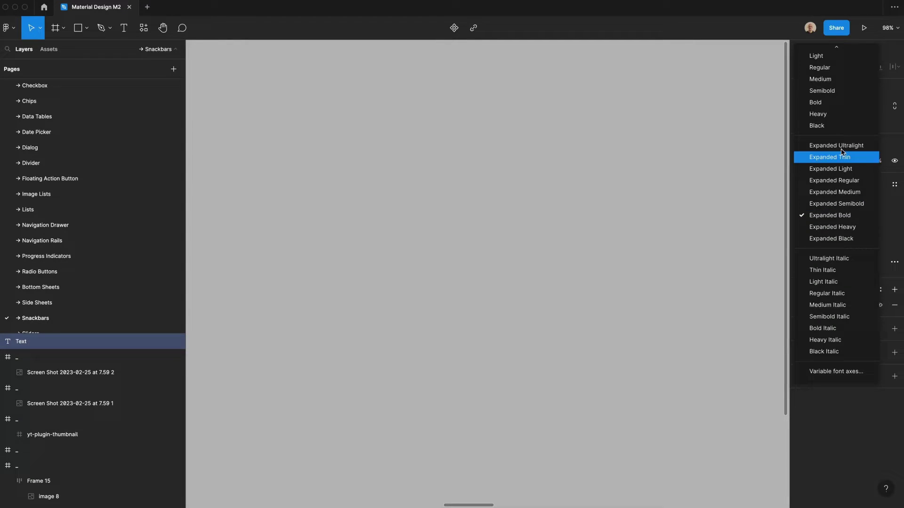
click(838, 67)
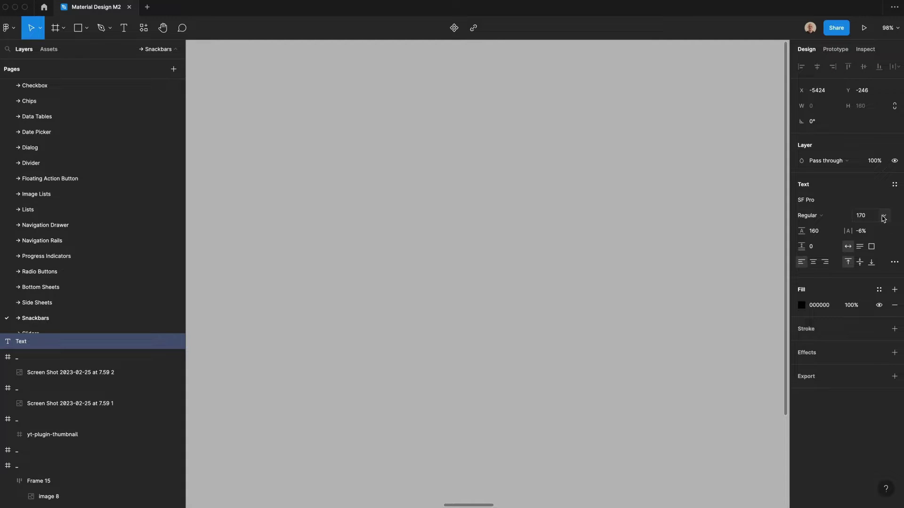
click(882, 217)
click(870, 282)
Give it 20 line height and -1% letter spacing, then enter 'Single-line message.'.
click(828, 232)
text(20)
key(Tab)
text(-1)
key(Return)
text(Single-lin)
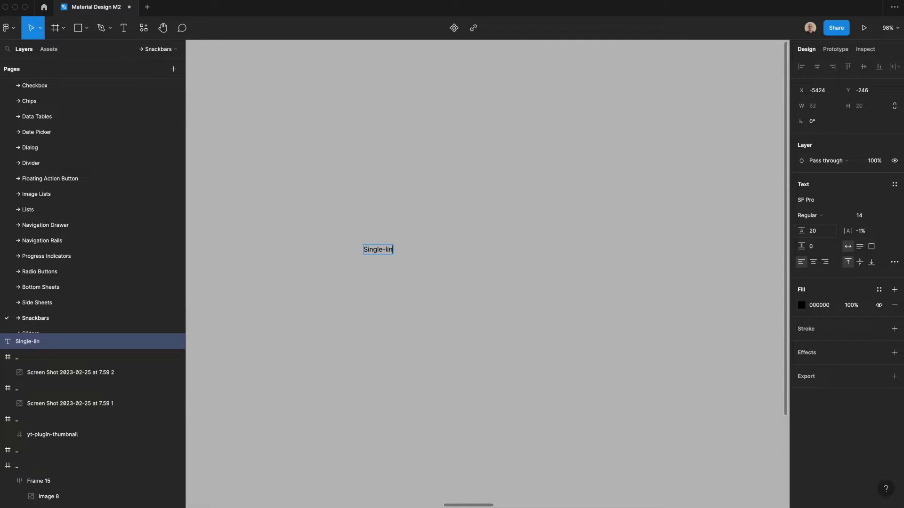
text(e message.)
key(Escape)
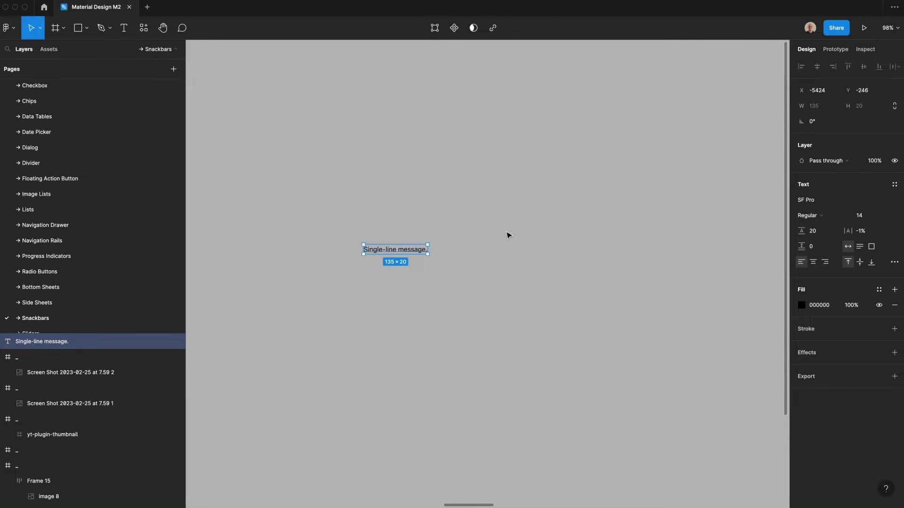
Wrap the message in an auto-layout frame filled Grey/900, with Grey/000 text.
key(shift+a)
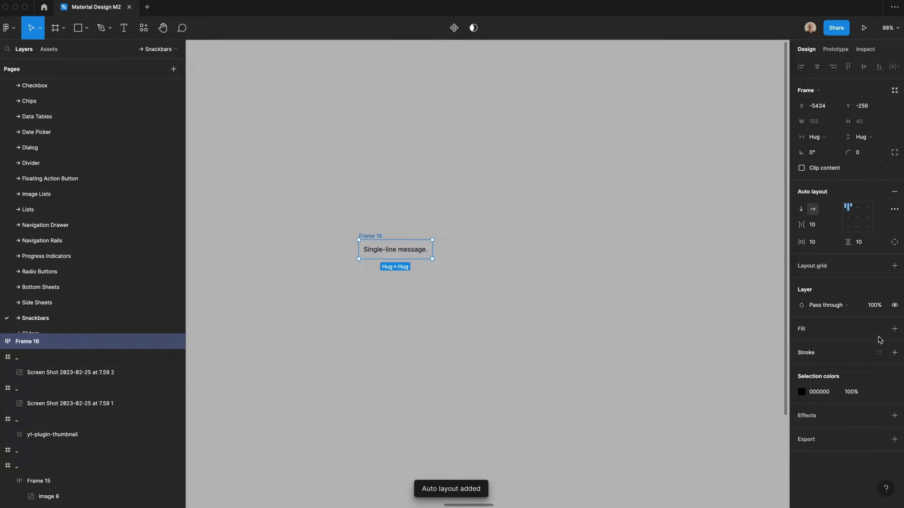
click(879, 392)
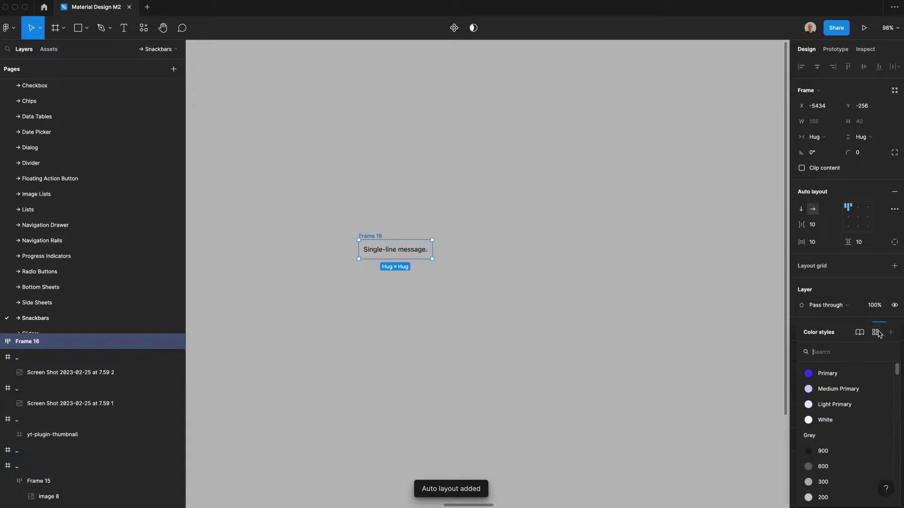
click(842, 448)
key(alt+2)
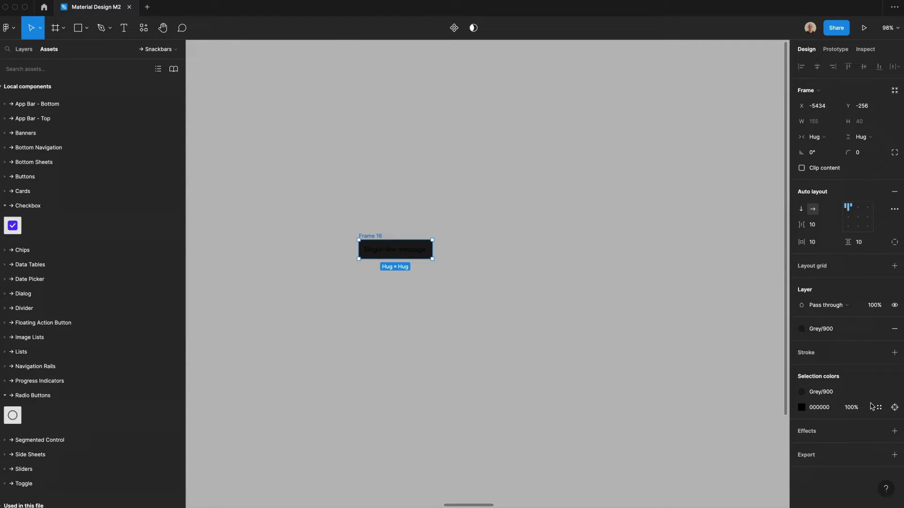
click(878, 407)
scroll(740, 444, down, 3)
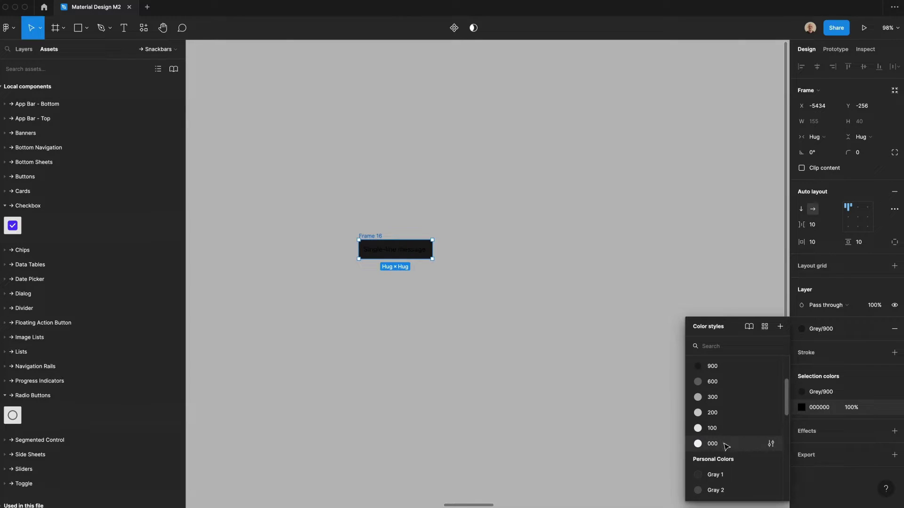
click(727, 445)
Set the frame's padding to 16 horizontal and 14 vertical.
click(818, 242)
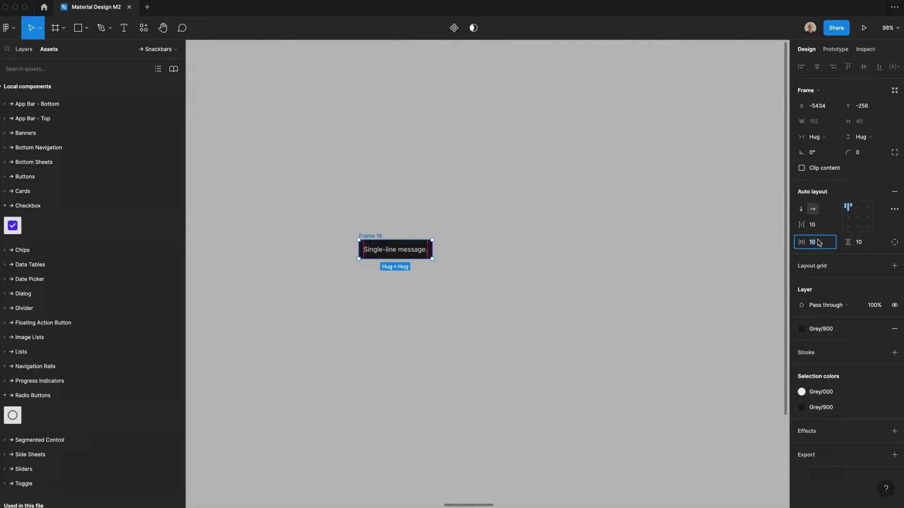
text(16)
key(Tab)
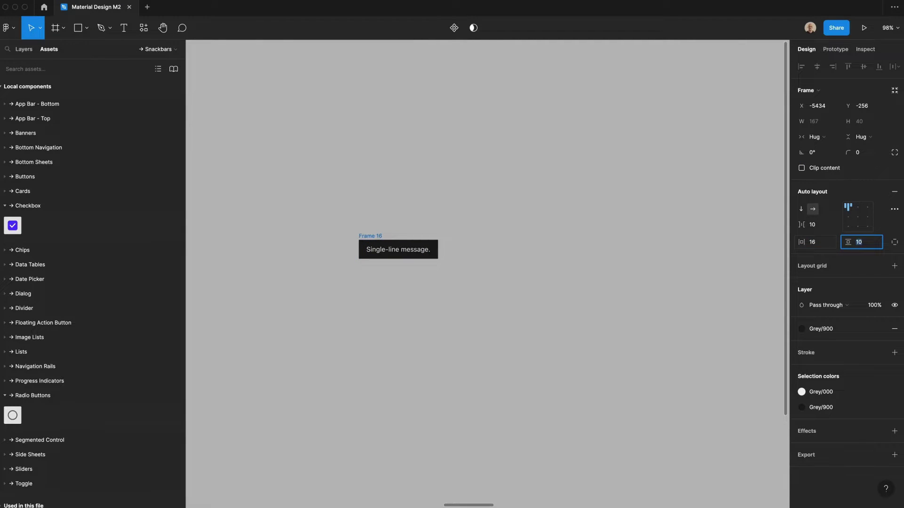
key(Up)
key(Up)
key(Up)
key(Up)
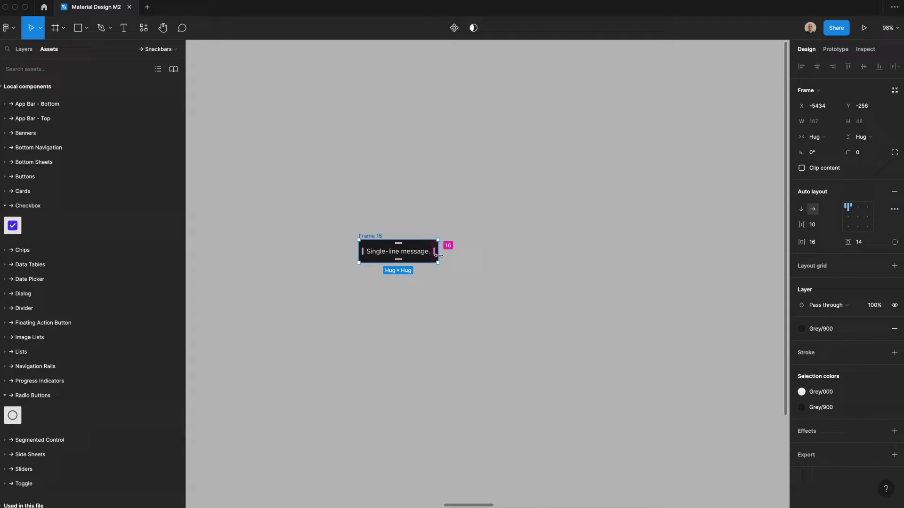
Give the snackbar frame a fixed width of 344.
drag(434, 252, 530, 257)
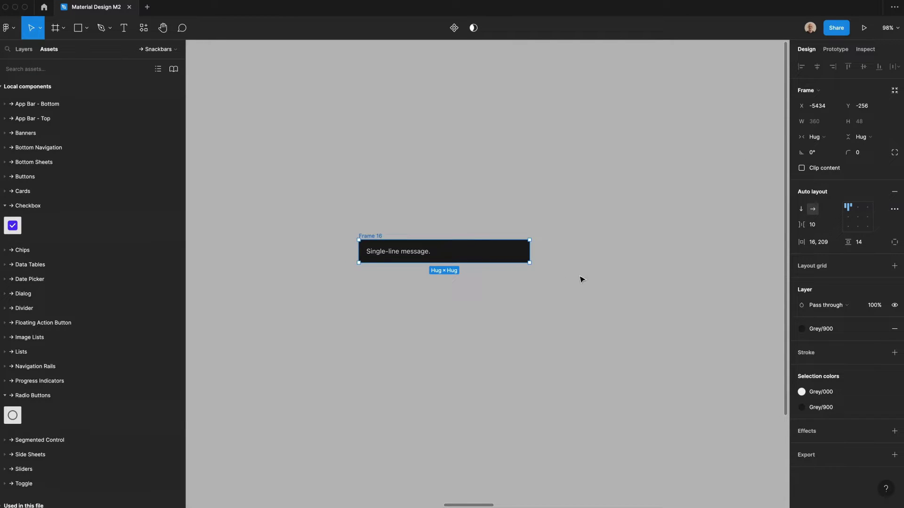
key(super+z)
drag(442, 258, 509, 258)
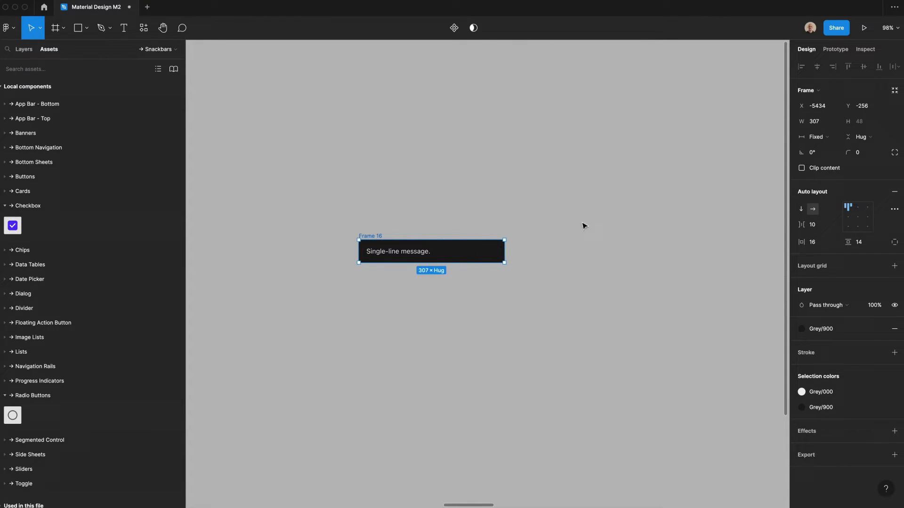
click(827, 122)
text(344)
key(Return)
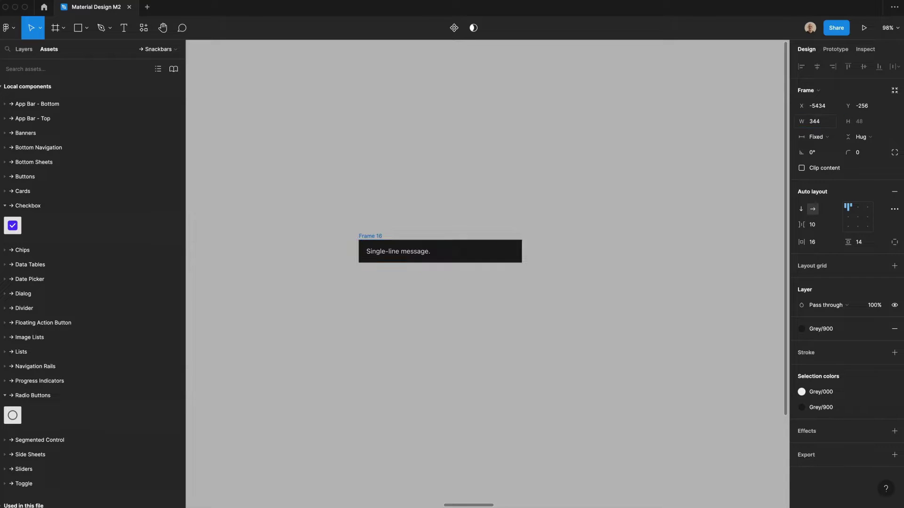
Make the message text fill the frame's width at 312.
click(423, 255)
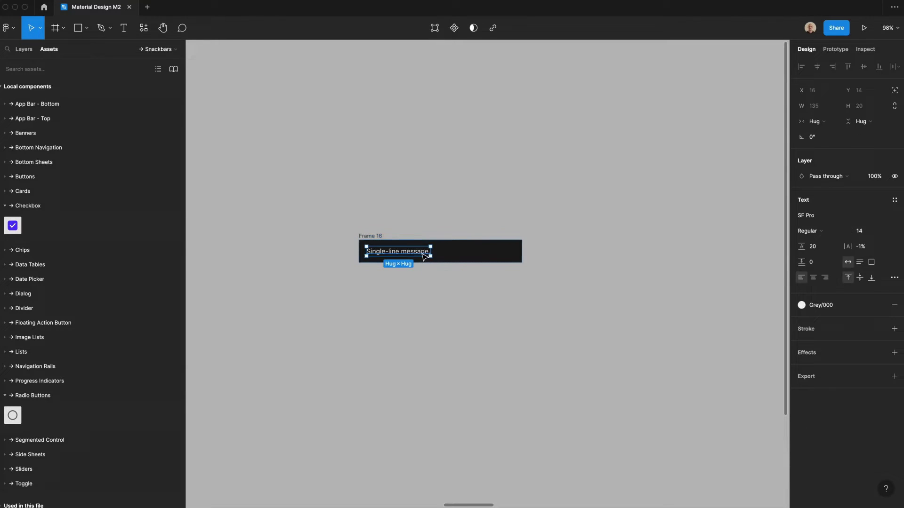
click(834, 121)
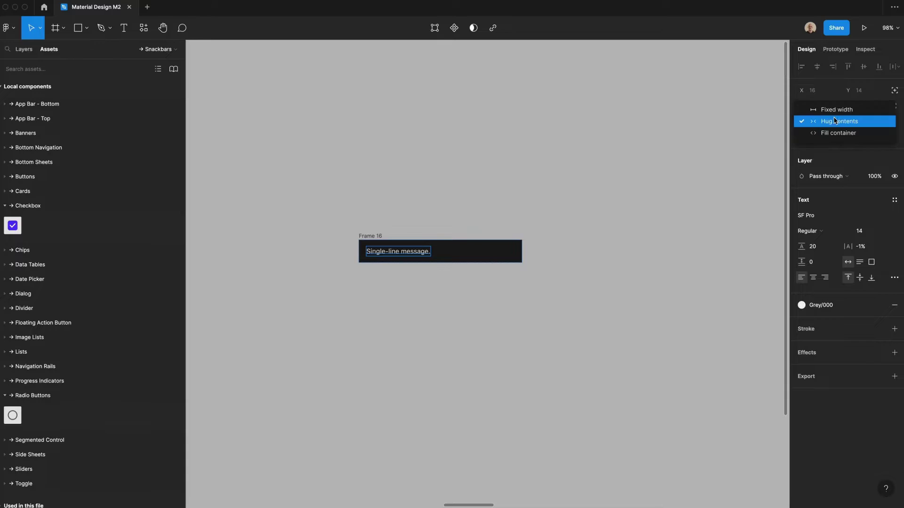
click(834, 132)
click(227, 203)
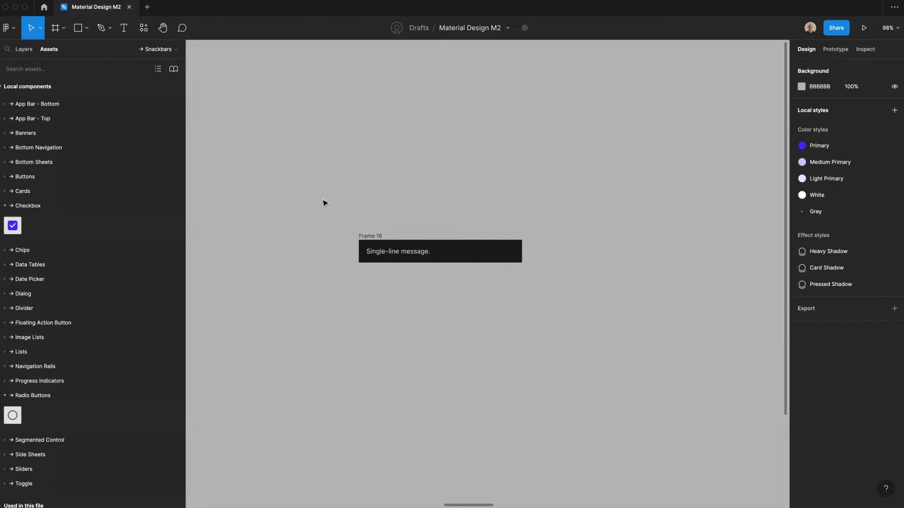
Paste extra copies of the message to test wrapping, then undo them.
double_click(384, 254)
key(ctrl+c)
key(Right)
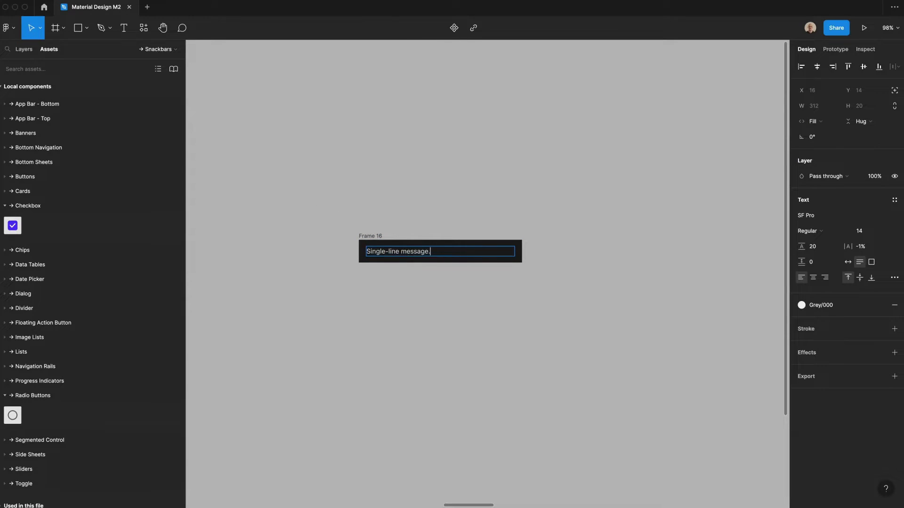
key(ctrl+v)
key(ctrl+v)
key(ctrl+v)
key(ctrl+z)
key(ctrl+z)
key(ctrl+z)
key(Escape)
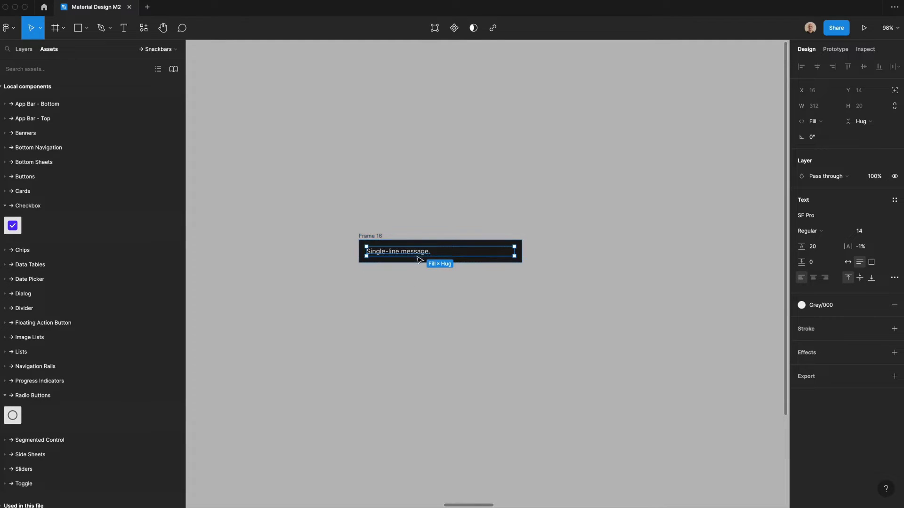
Round the snackbar frame's corners to 4 and apply the Card Shadow effect.
key(Escape)
click(861, 152)
text(2)
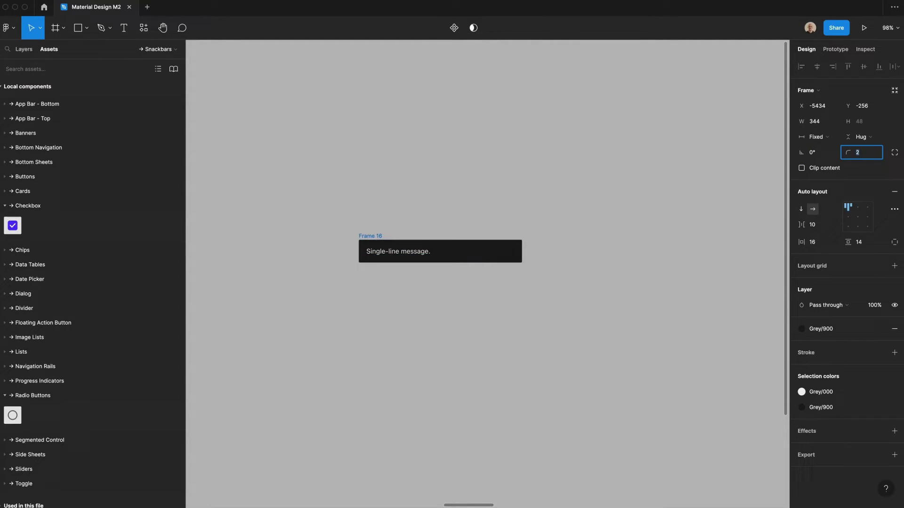
key(Return)
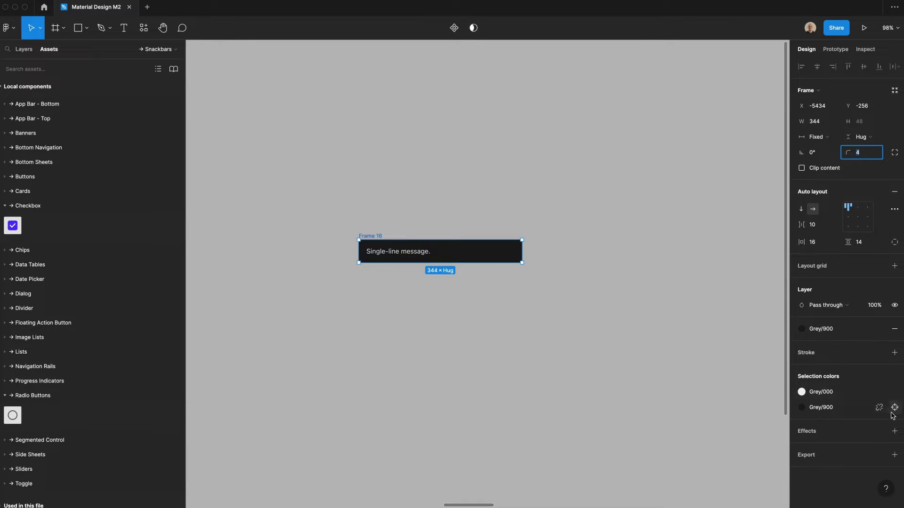
click(881, 431)
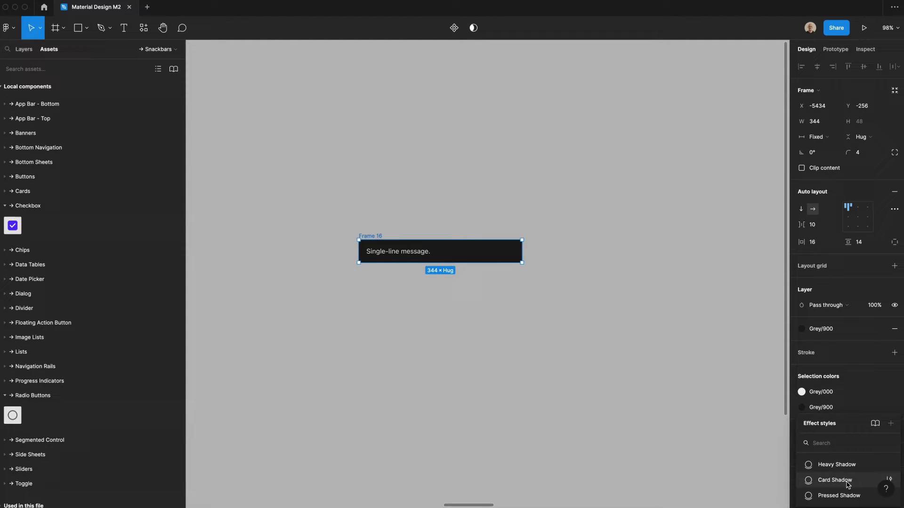
click(843, 480)
click(711, 234)
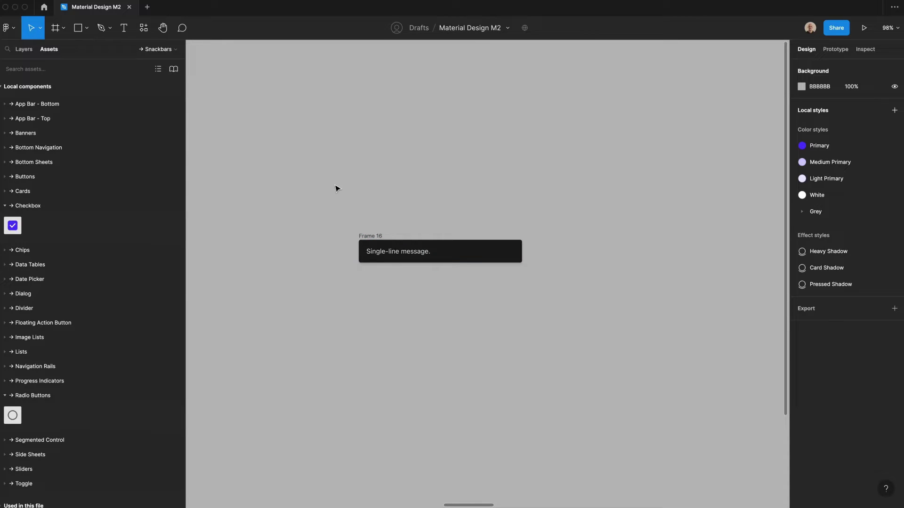
Rename the frame 'single line message' in the Layers panel.
click(20, 51)
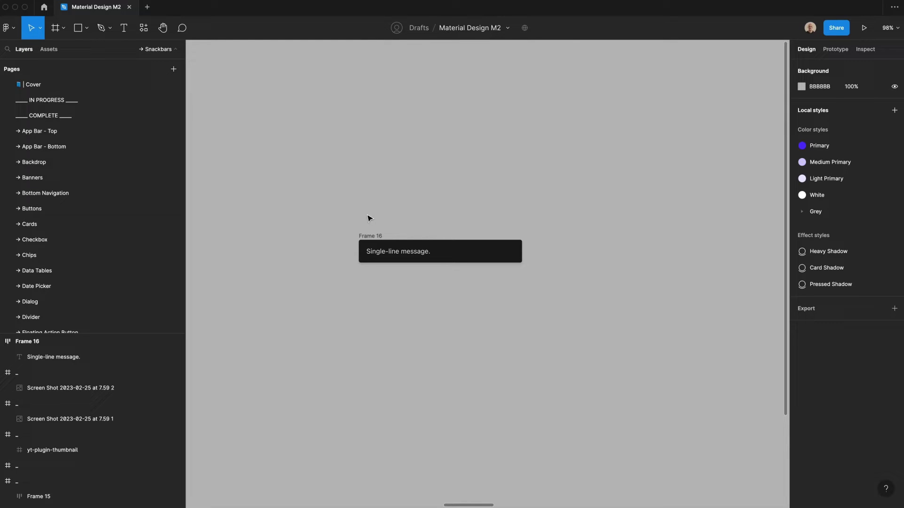
double_click(364, 234)
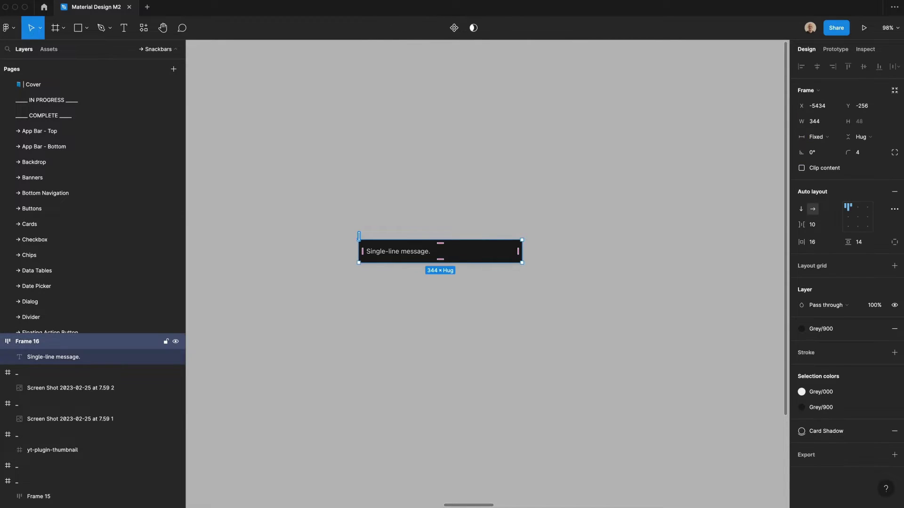
text(single line message)
key(Return)
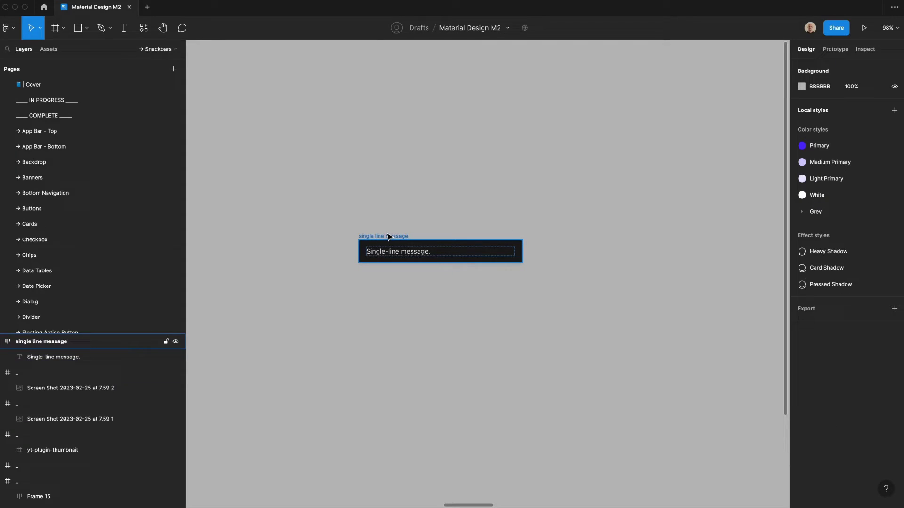
Copy the single line message snackbar below the original and name it 'with cta'.
click(385, 238)
drag(385, 238, 389, 278)
double_click(389, 277)
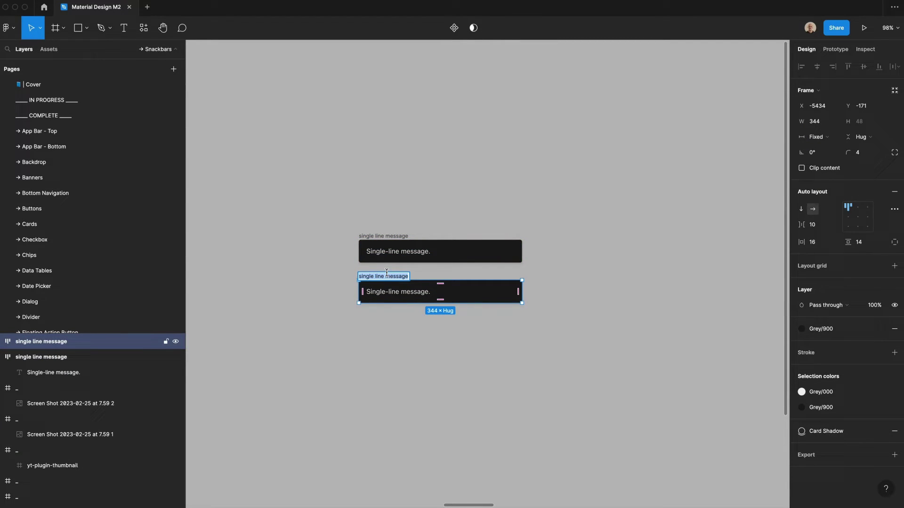
text(with cta)
key(Return)
Add a hug-width duplicate of the message text reading 'ACTION' beside it.
double_click(397, 292)
key(super+d)
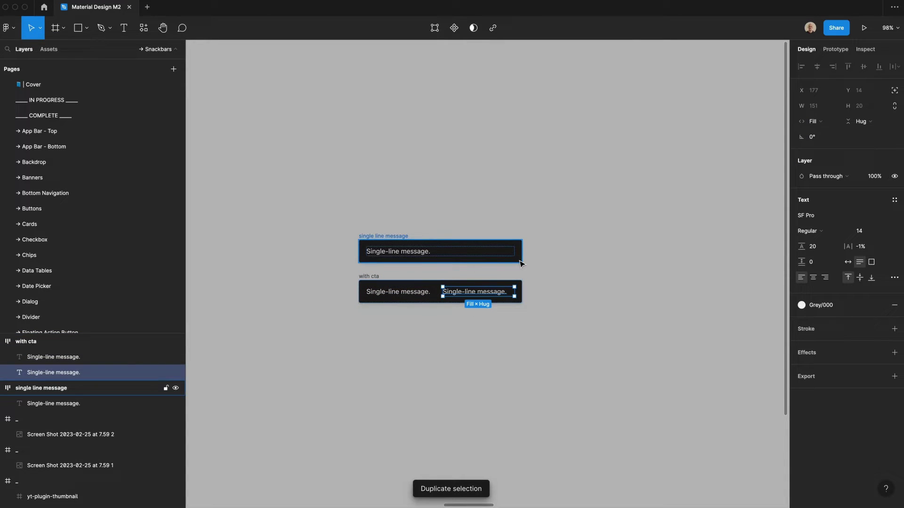
click(847, 263)
double_click(472, 292)
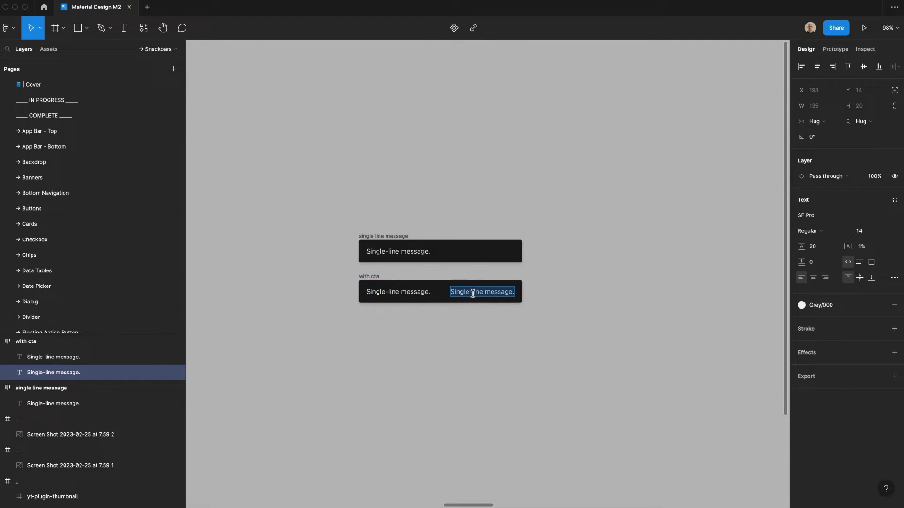
text(ACTION)
key(Escape)
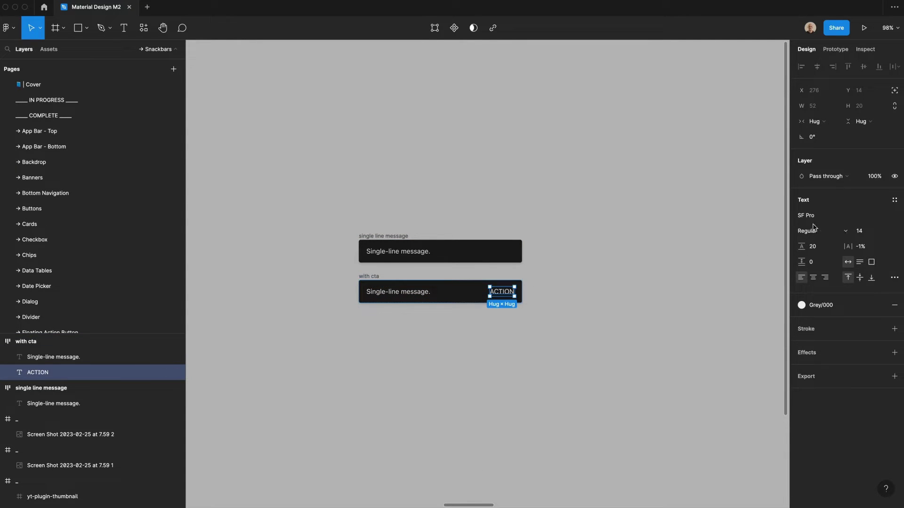
Make the ACTION label Semibold and colour it with the Primary style.
click(828, 230)
click(829, 252)
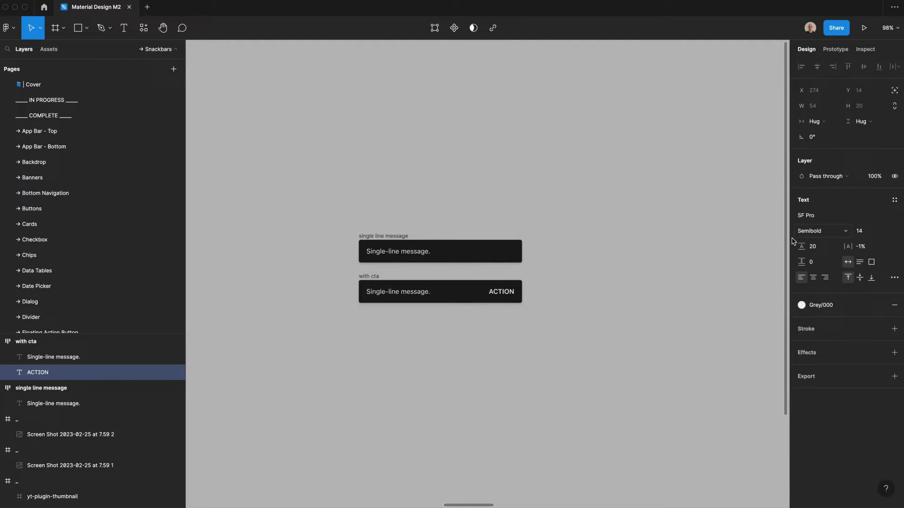
click(801, 305)
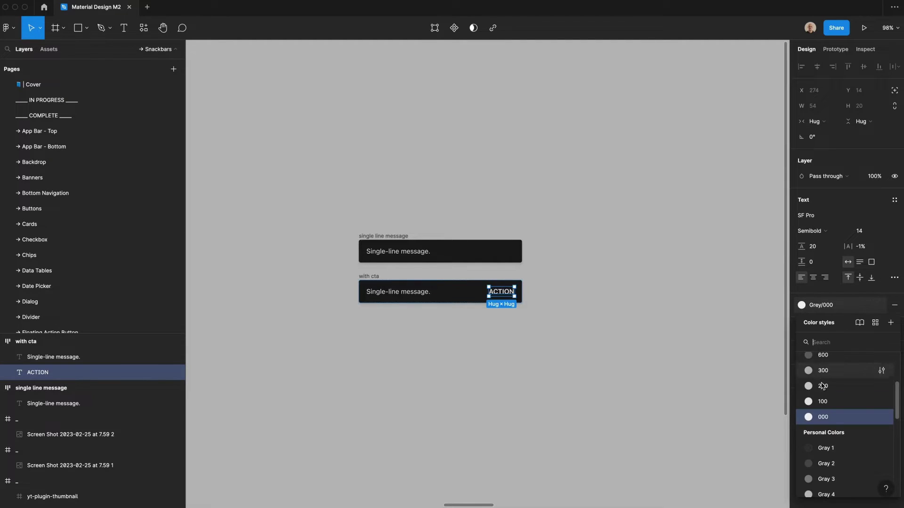
scroll(823, 386, up, 5)
click(821, 364)
click(639, 330)
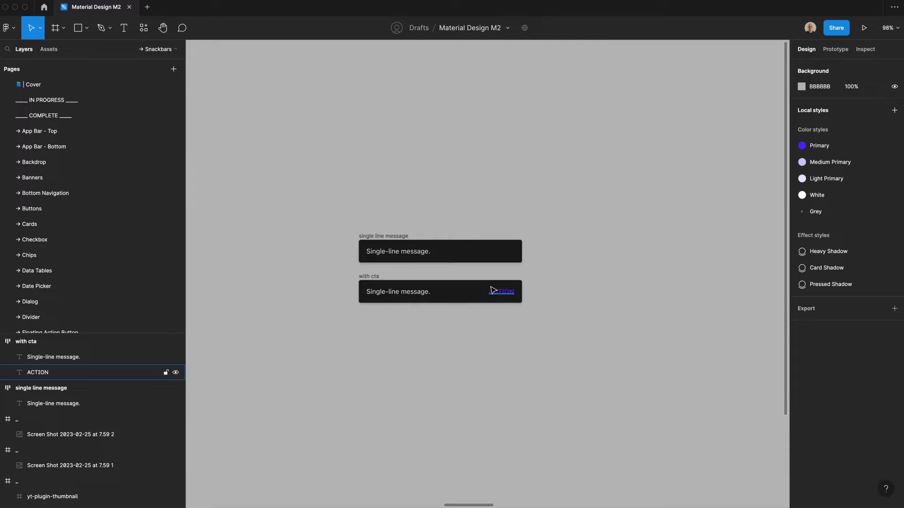
Detach the Primary style and change the ACTION colour to 7960FE.
click(493, 290)
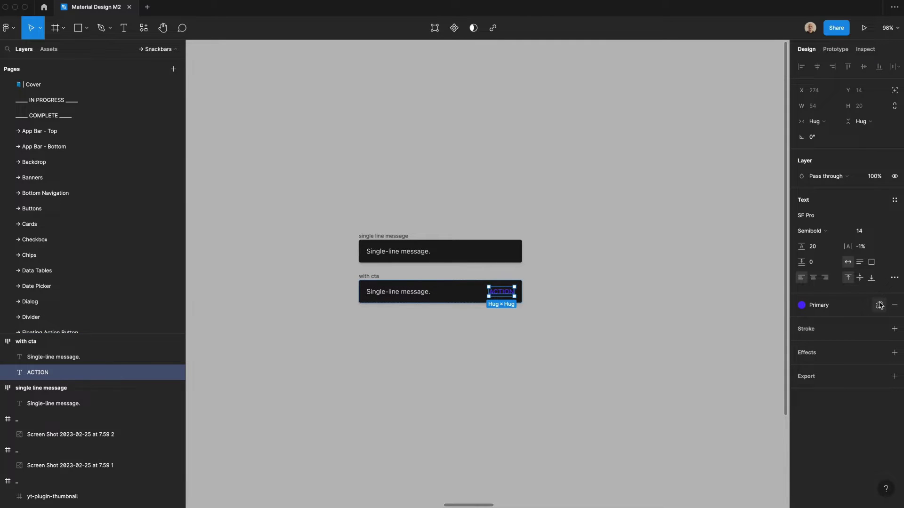
click(880, 305)
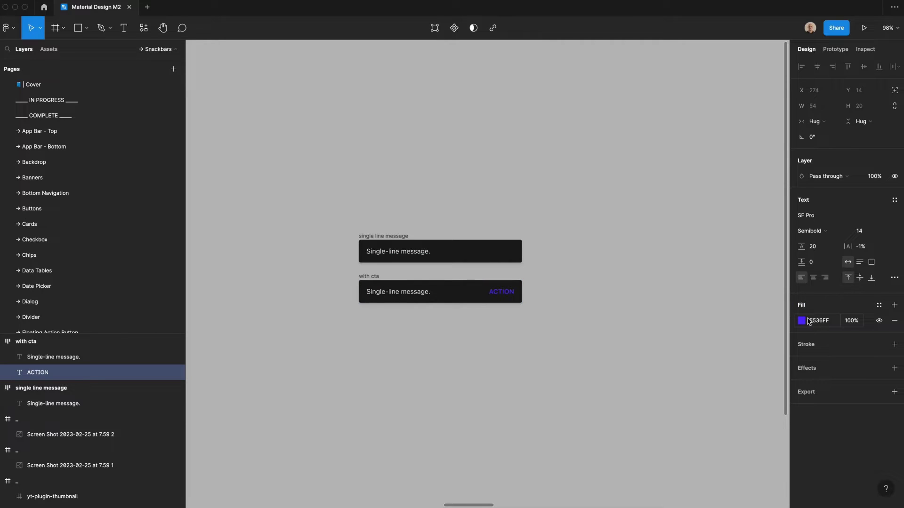
click(802, 321)
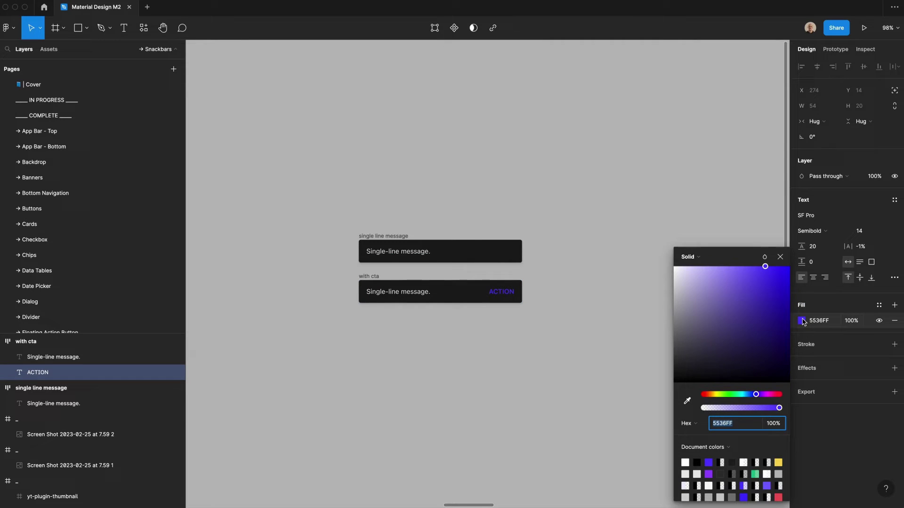
drag(765, 266, 746, 267)
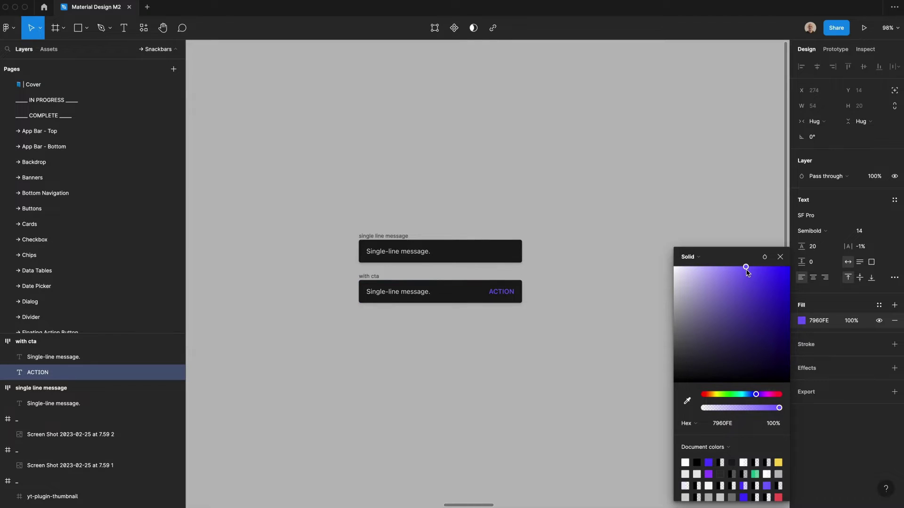
click(625, 248)
click(500, 290)
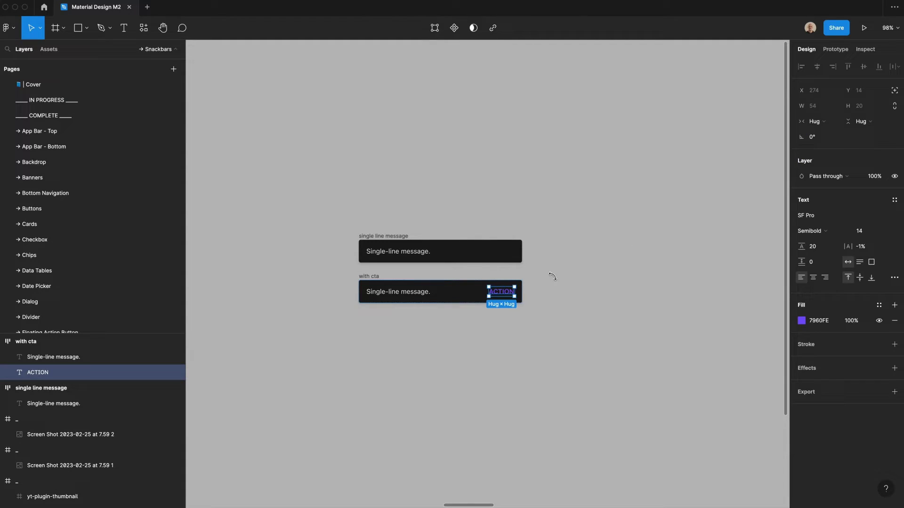
Wrap the ACTION label in its own auto-layout frame with 8 vertical padding.
key(shift+a)
click(872, 245)
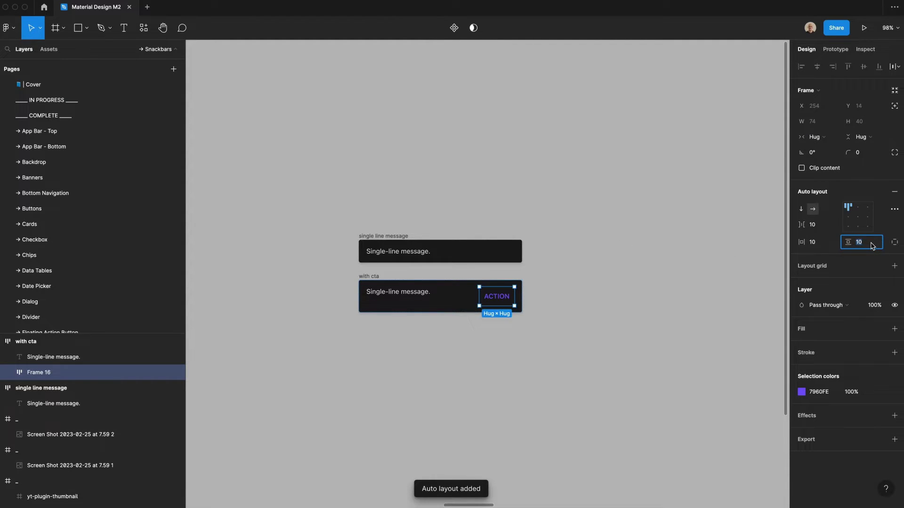
text(8)
key(Return)
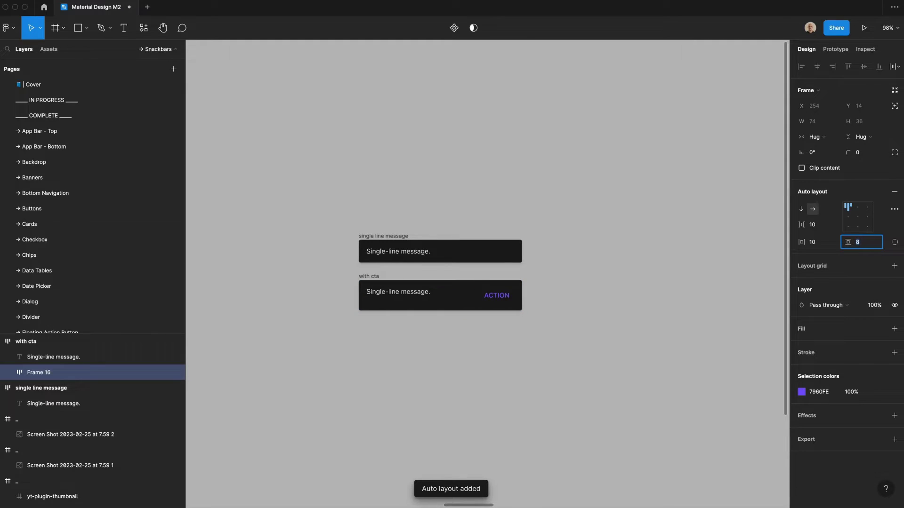
click(815, 244)
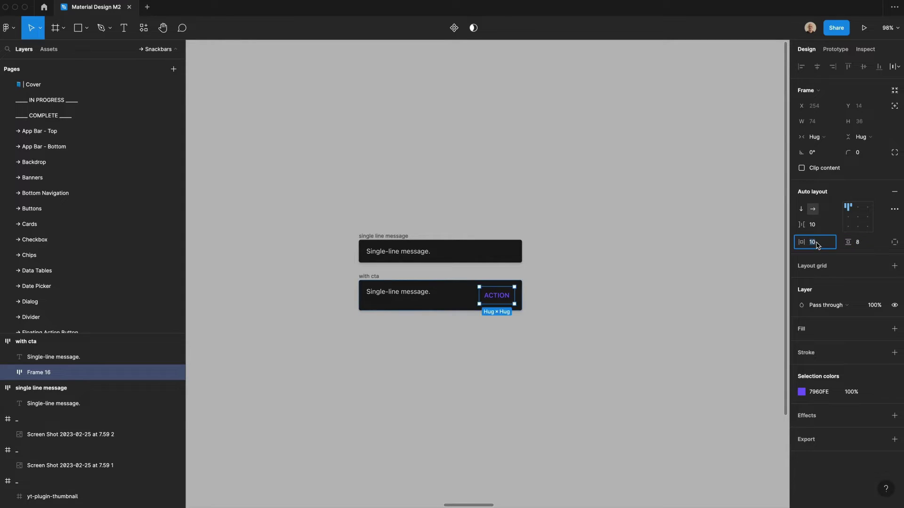
click(411, 384)
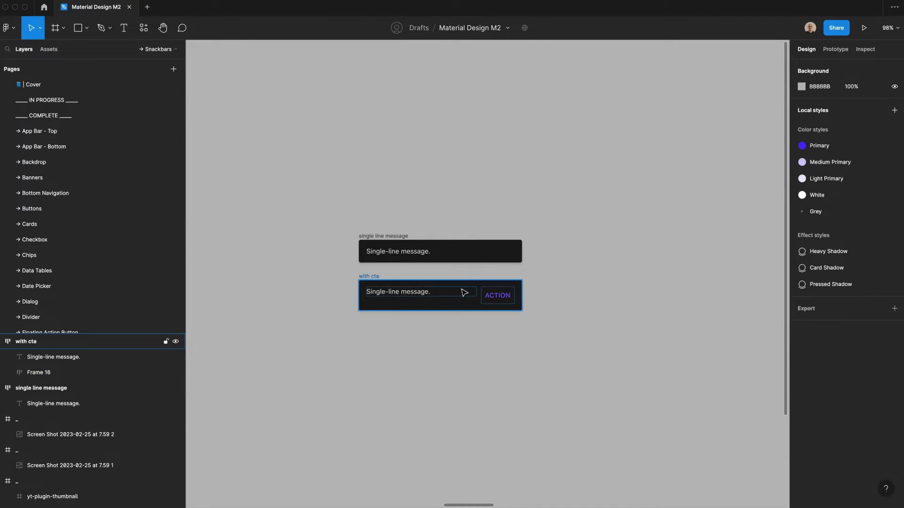
Set the with cta snackbar's vertical padding to 6 and centre its content vertically.
click(372, 277)
click(860, 242)
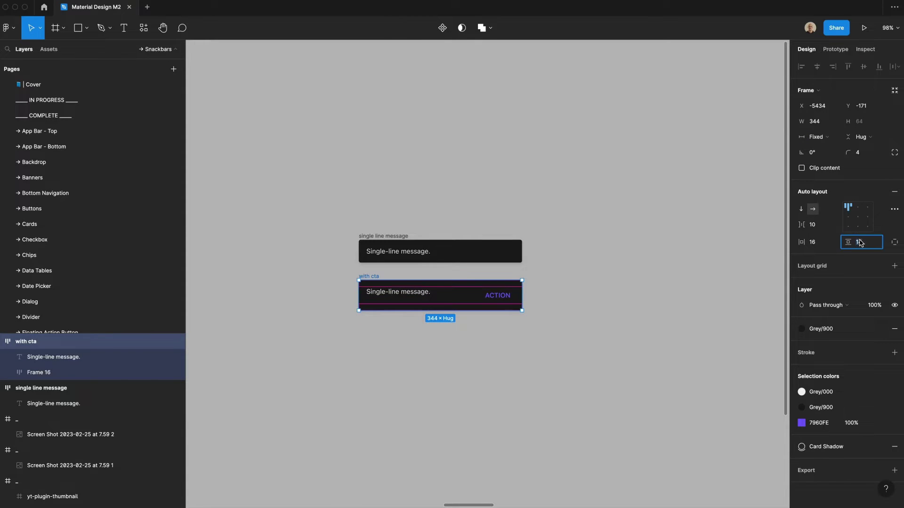
text(6)
key(Return)
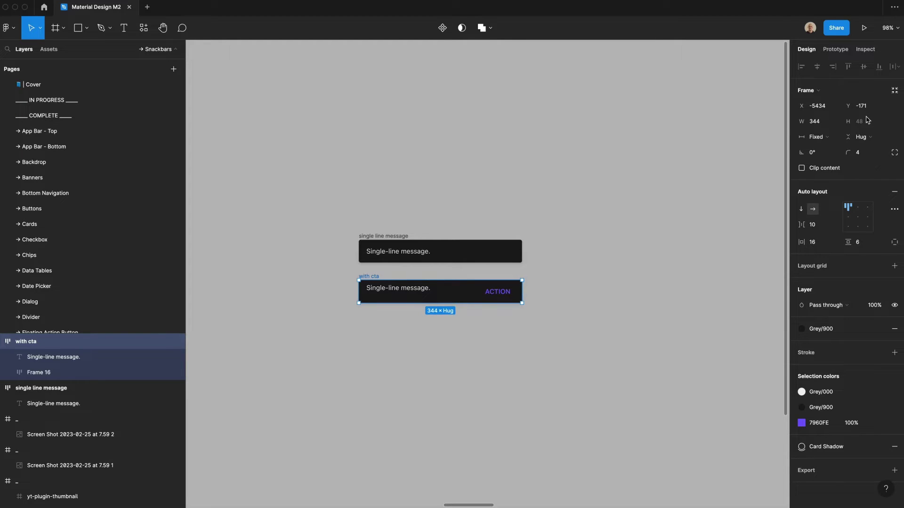
click(848, 216)
click(641, 303)
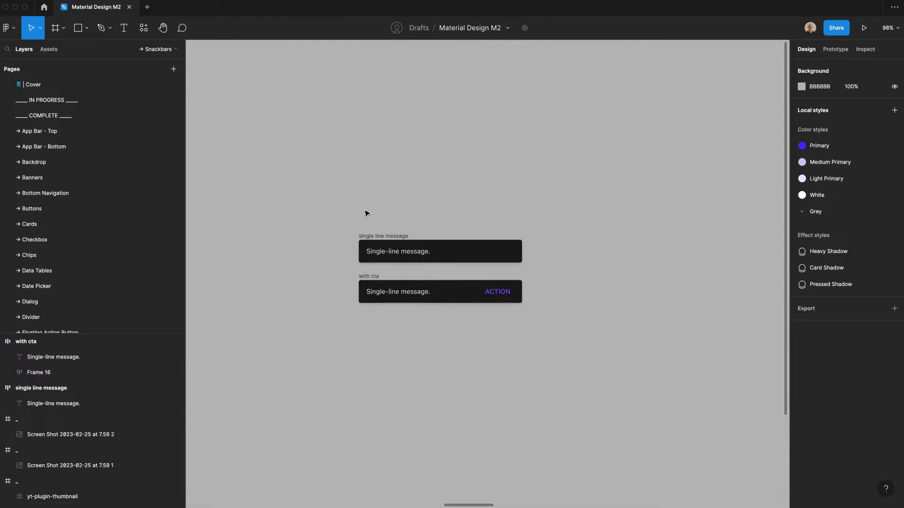
Duplicate the with cta snackbar below and replace its message with the longer two-line text.
scroll(367, 213, down, 2)
drag(368, 255, 380, 299)
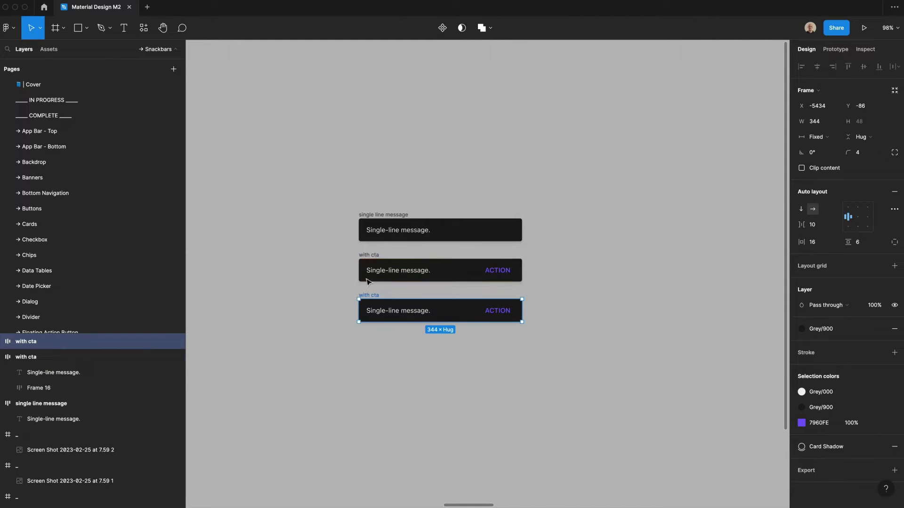
double_click(378, 310)
click(378, 310)
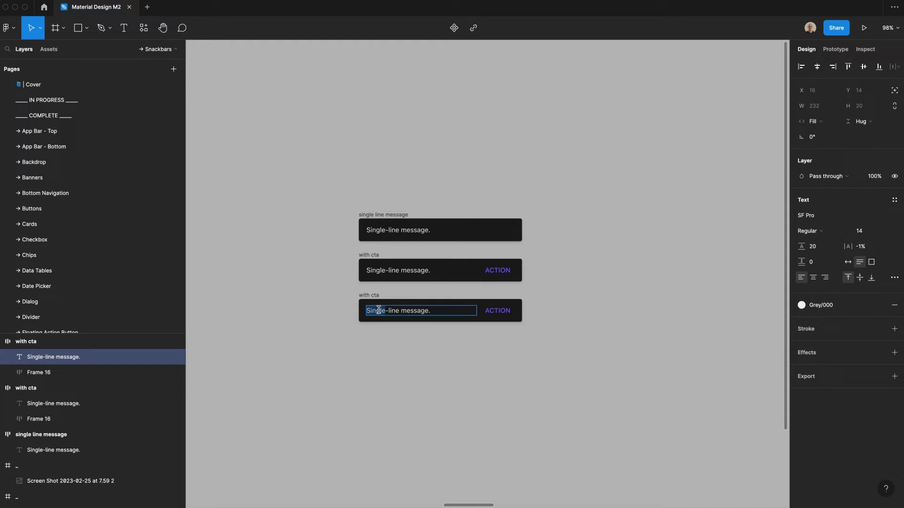
text(Two)
key(super+a)
text(Two-line message that is a bit longer and requires more space.)
key(Escape)
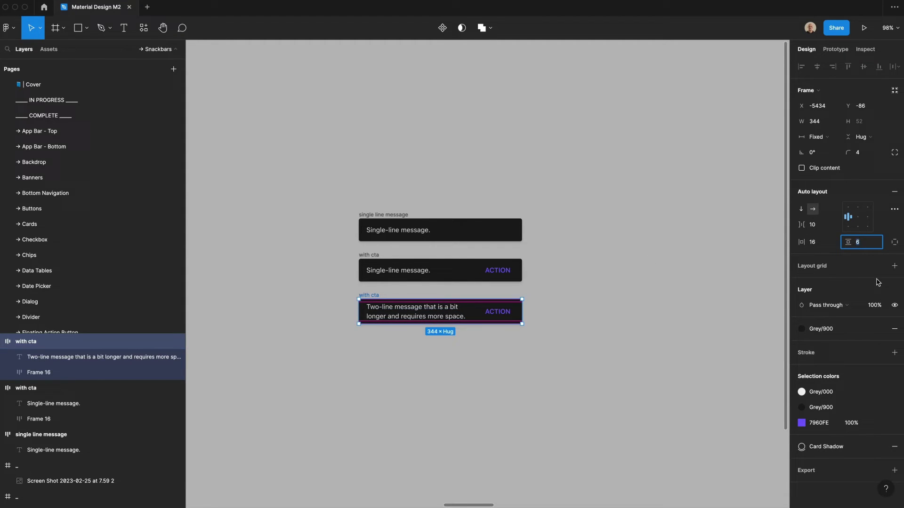
Set the copy's vertical padding to 16 and name it 'two line'.
text(16)
key(Return)
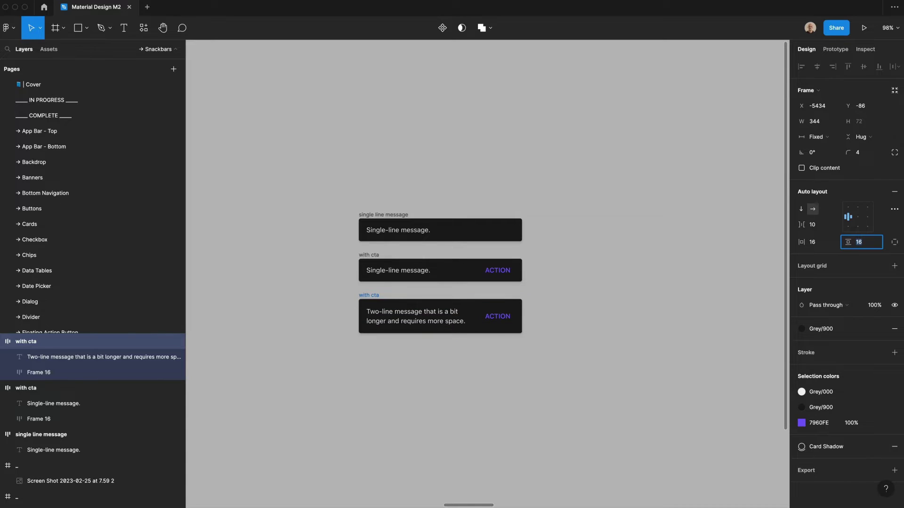
click(491, 407)
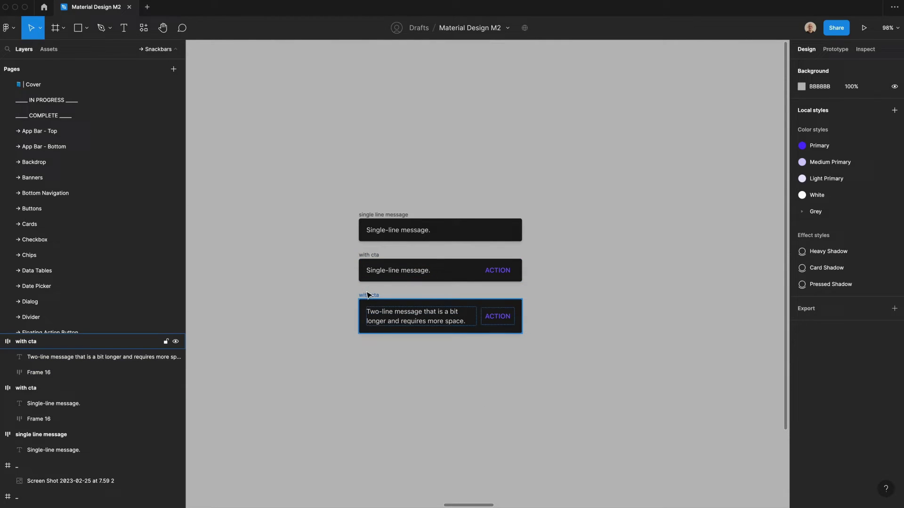
click(366, 294)
text(two line)
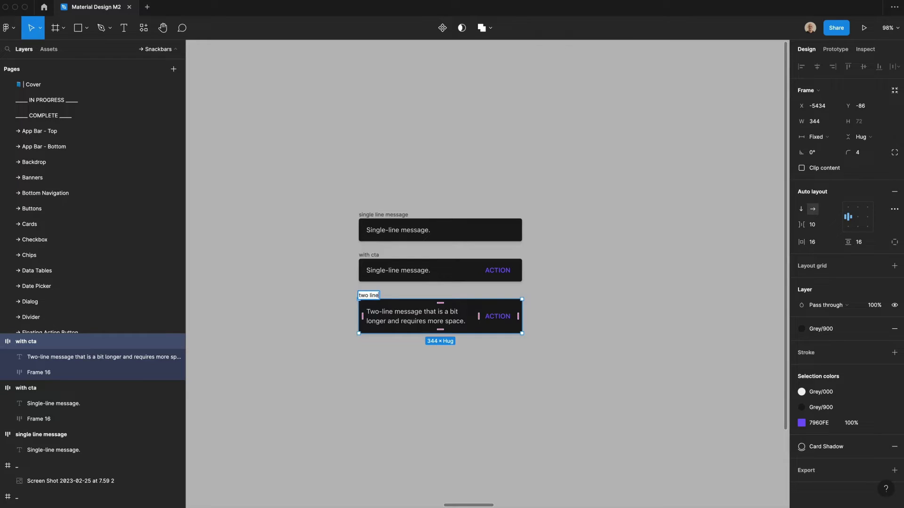
key(Return)
key(ctrl+a)
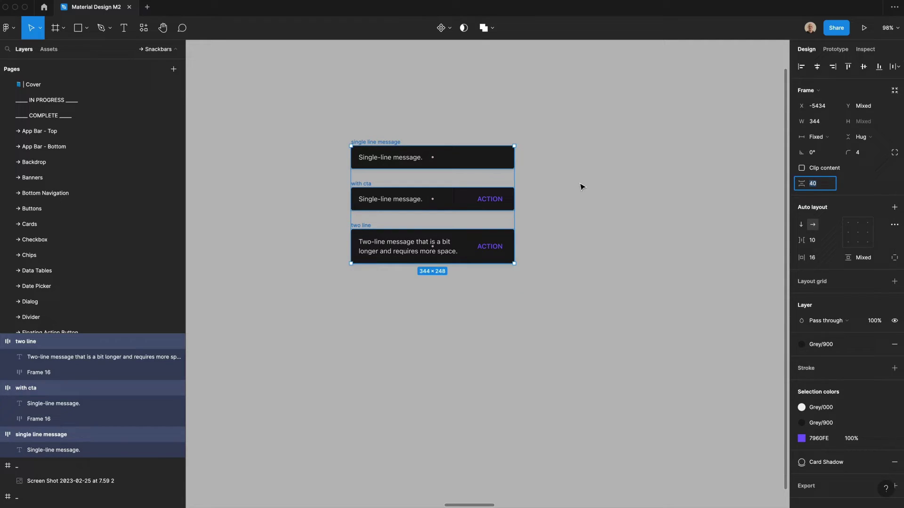
click(582, 187)
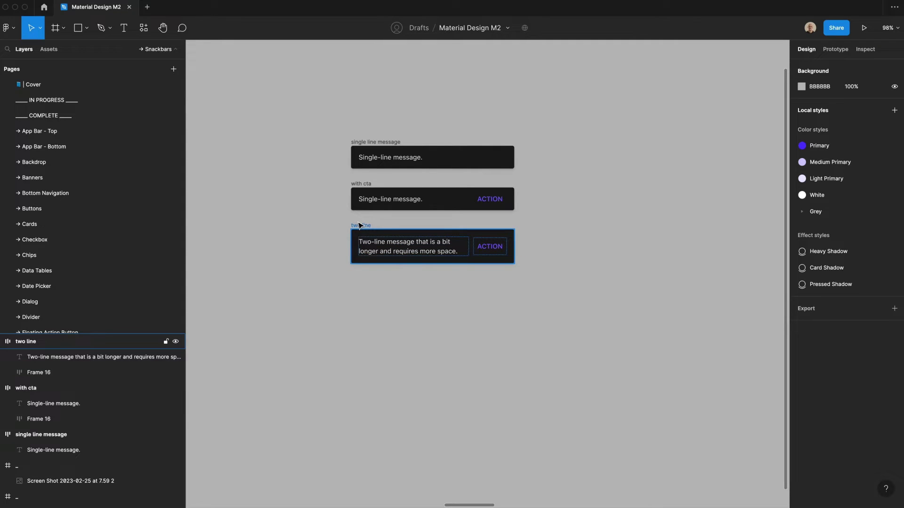
Duplicate the two line snackbar and stack ACTION below the message with an 18 gap.
drag(359, 226, 360, 275)
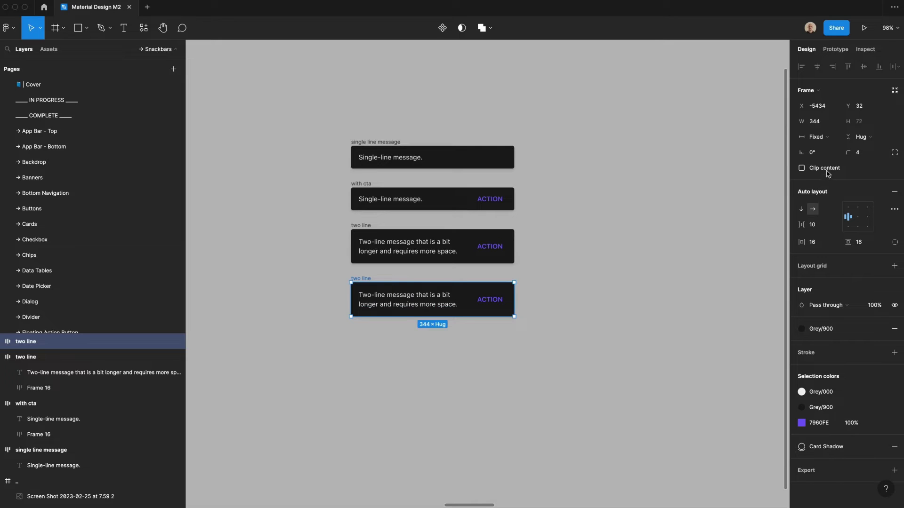
click(802, 209)
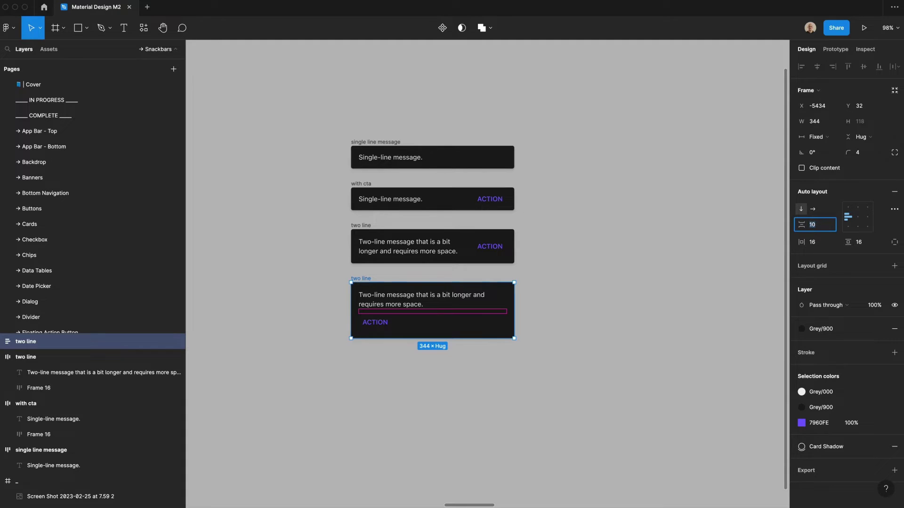
text(18)
key(Return)
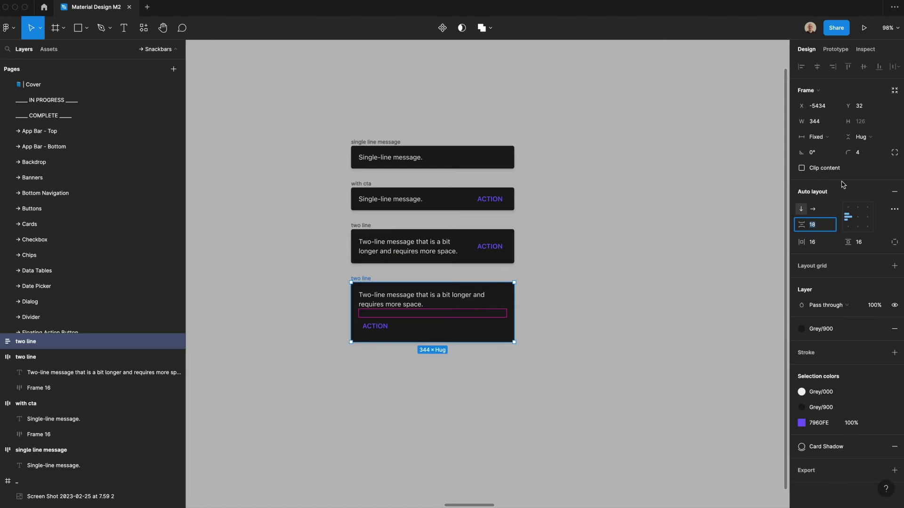
Set the stacked snackbar's bottom padding to 8 and right-align the ACTION label.
click(894, 242)
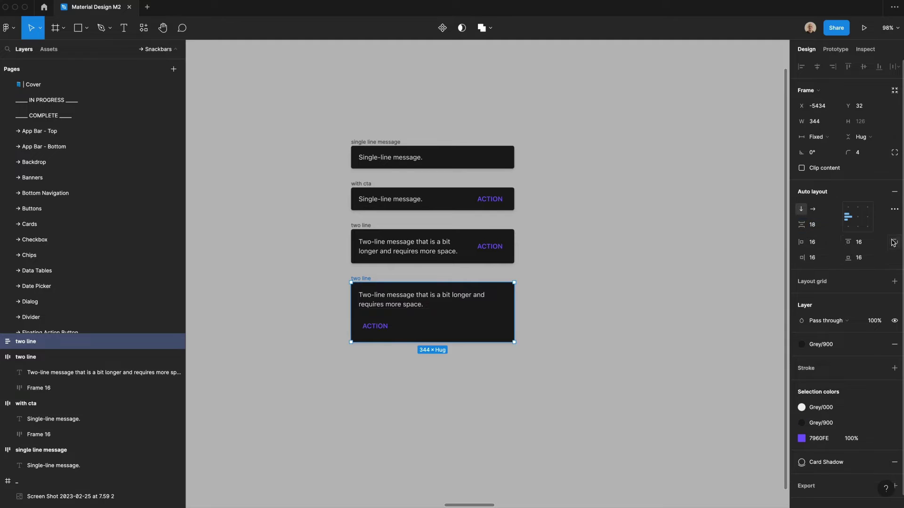
click(865, 257)
text(8)
key(Return)
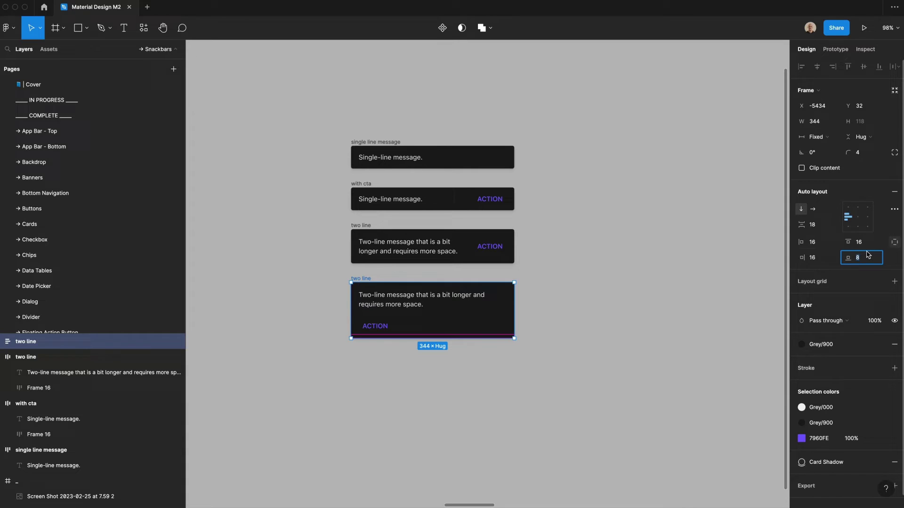
click(810, 257)
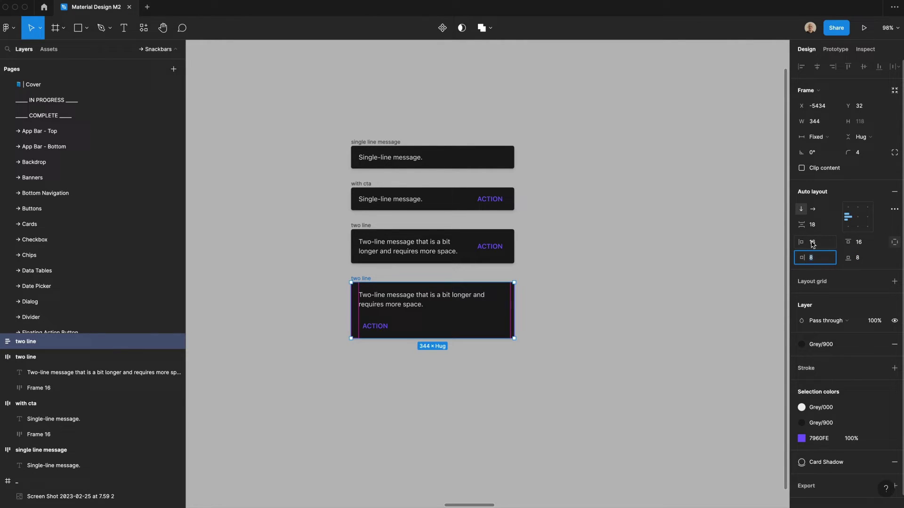
click(867, 217)
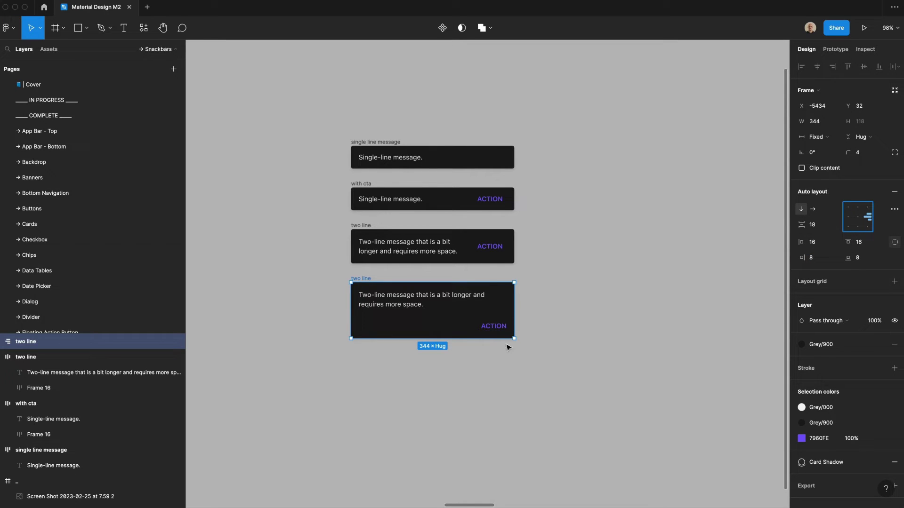
click(536, 372)
Change the bottom snackbar's action text to 'A CTA WITH MORE TEXT GOES HERE'.
double_click(502, 334)
text(A CTA)
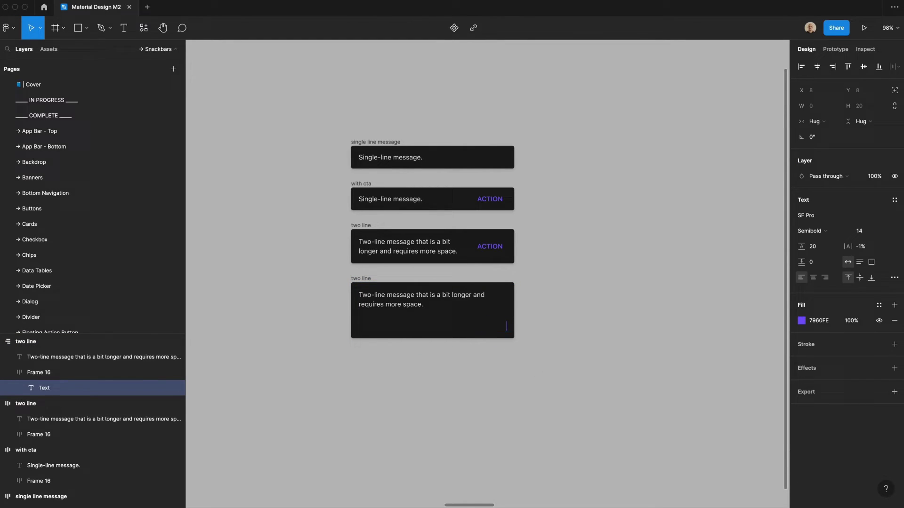
text( WITH MORE)
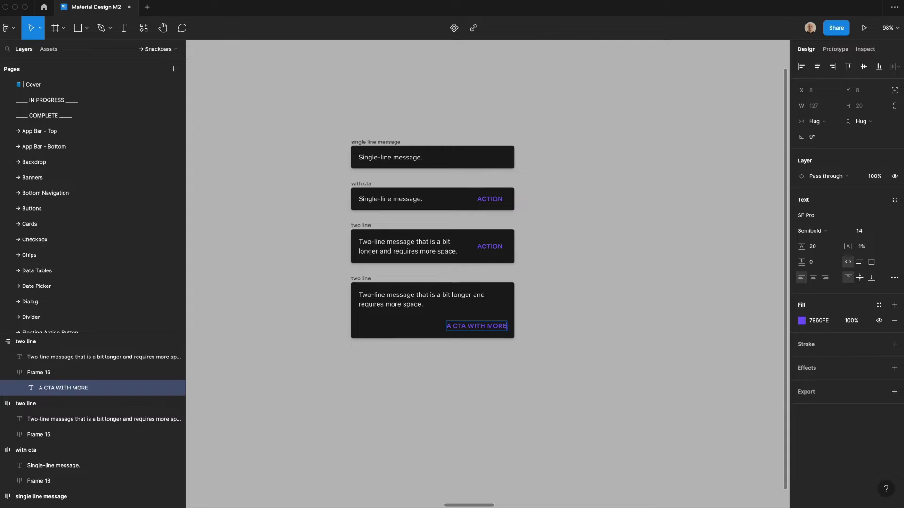
text( TEXT GOES HERE)
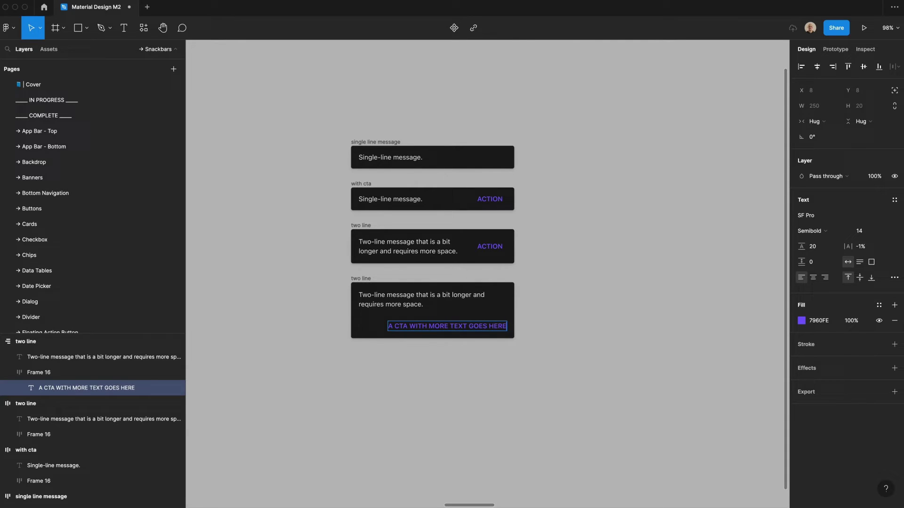
key(Escape)
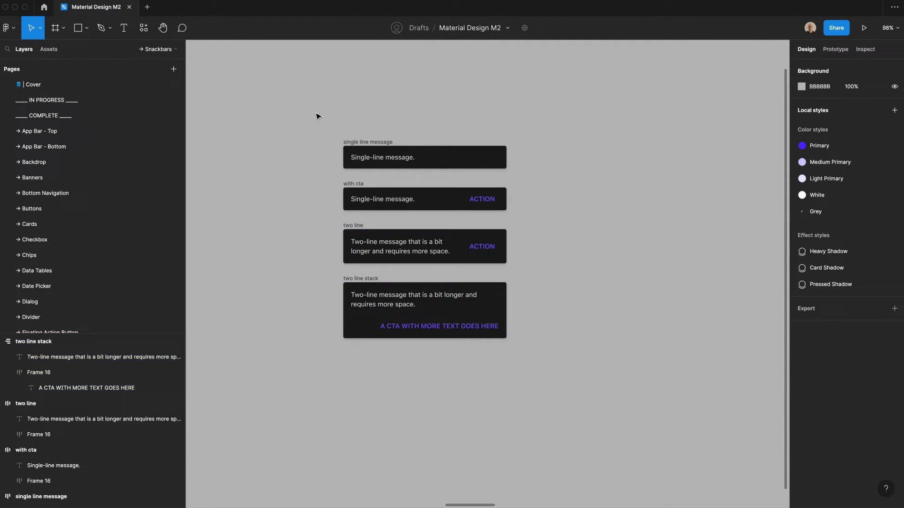
Combine the four snackbar frames into a component set and rename Property 1 to action.
mouse_move(316, 115)
mouse_down()
mouse_move(499, 221)
mouse_move(529, 337)
mouse_up()
click(449, 28)
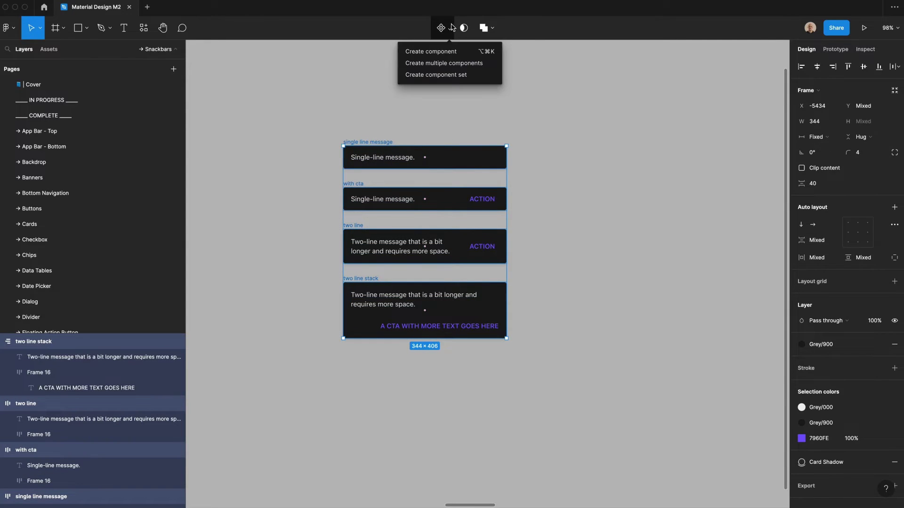
click(430, 74)
double_click(826, 216)
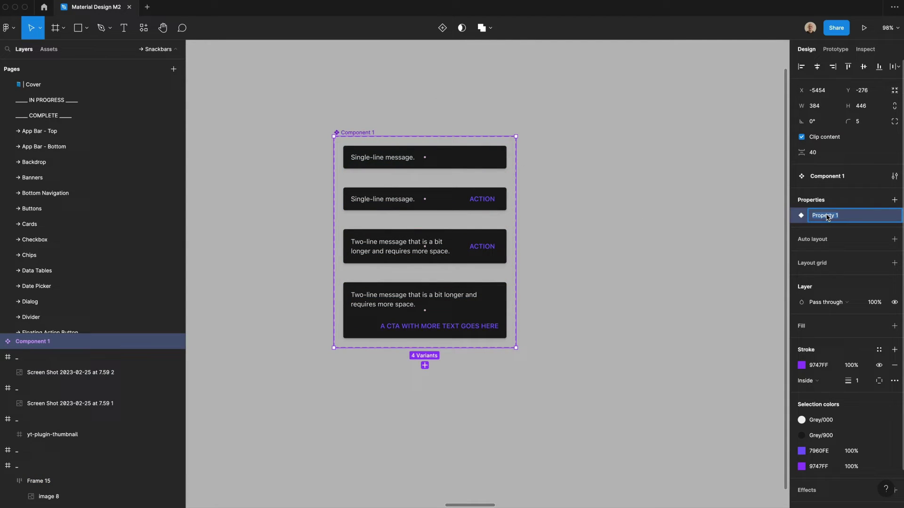
key(BackSpace)
text(Type)
key(BackSpace)
key(BackSpace)
key(BackSpace)
key(BackSpace)
text(action)
key(Return)
Add a line variant property with default value one.
click(895, 199)
click(828, 206)
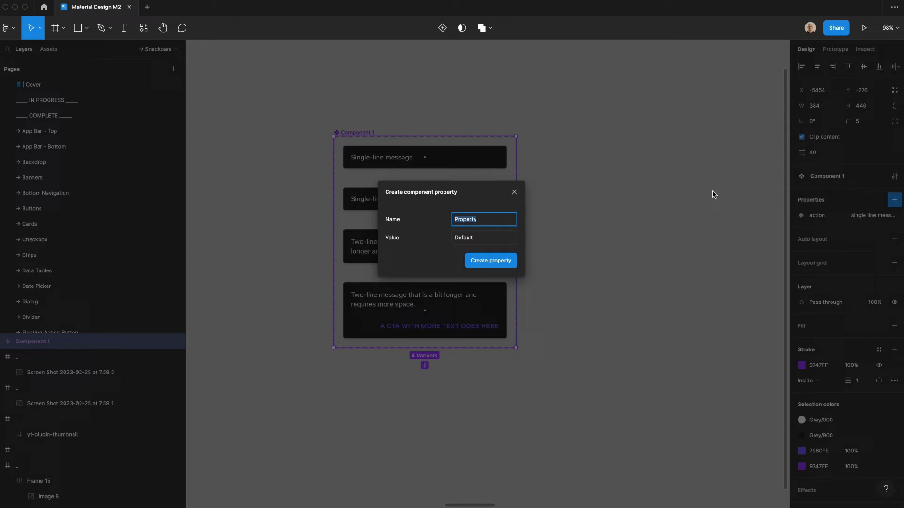
text(line)
key(Tab)
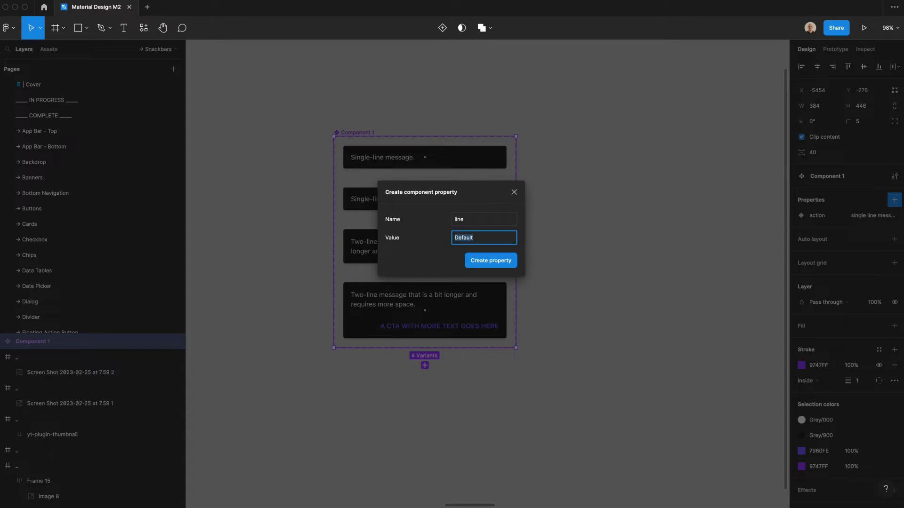
text(one)
click(501, 266)
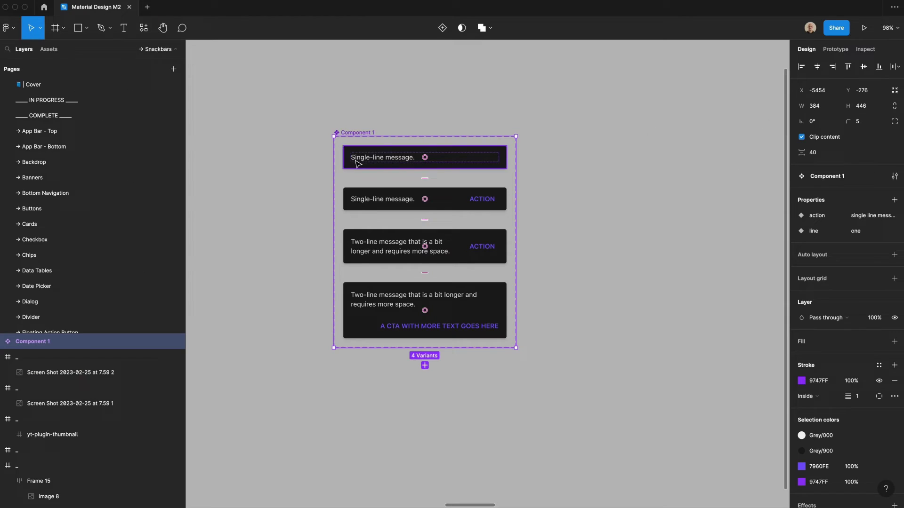
Set line to two on the bottom two snackbar variants.
drag(299, 144, 508, 213)
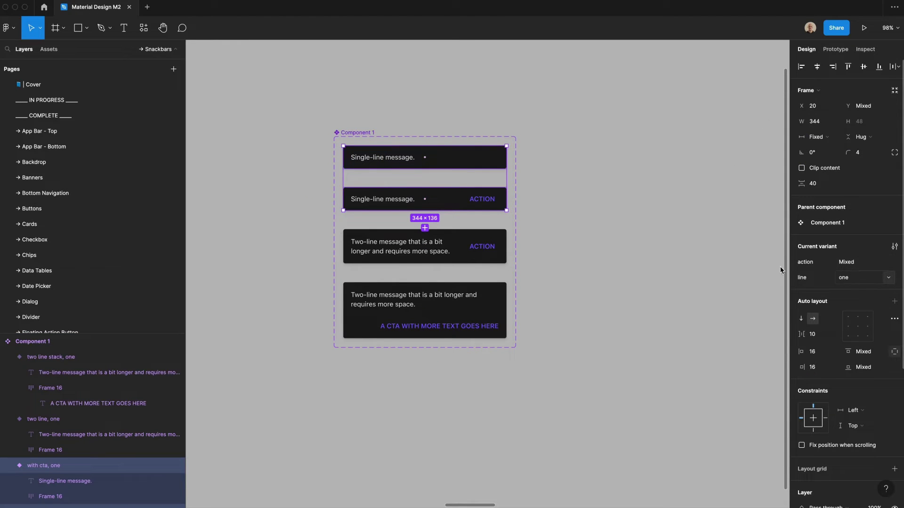
drag(297, 250, 488, 299)
click(857, 278)
text(tw)
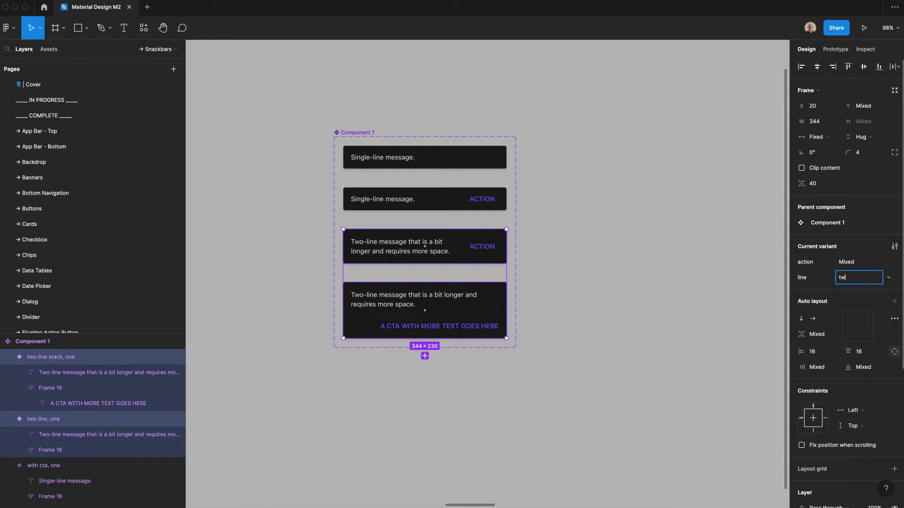
text(o)
key(Return)
Set action to true on the CTA variants and false on the single-line message variant.
shift+click(423, 198)
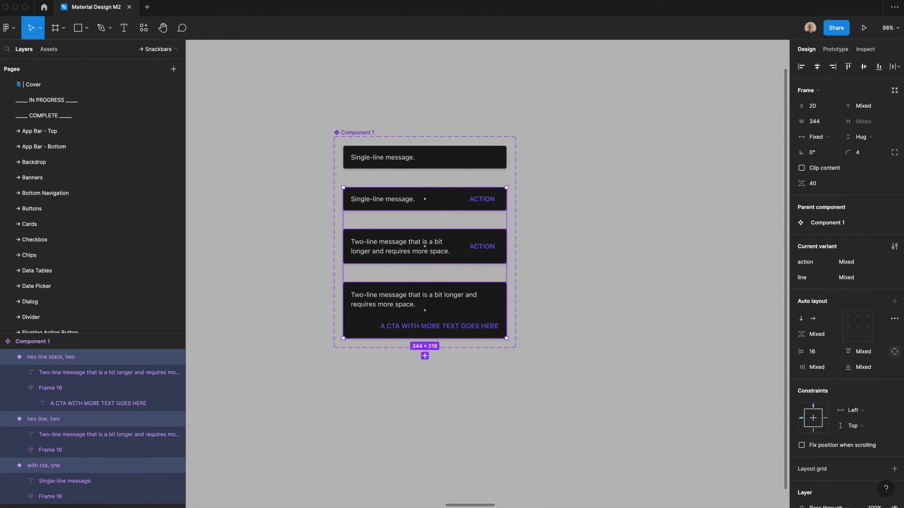
click(865, 266)
key(super+a)
text(tru)
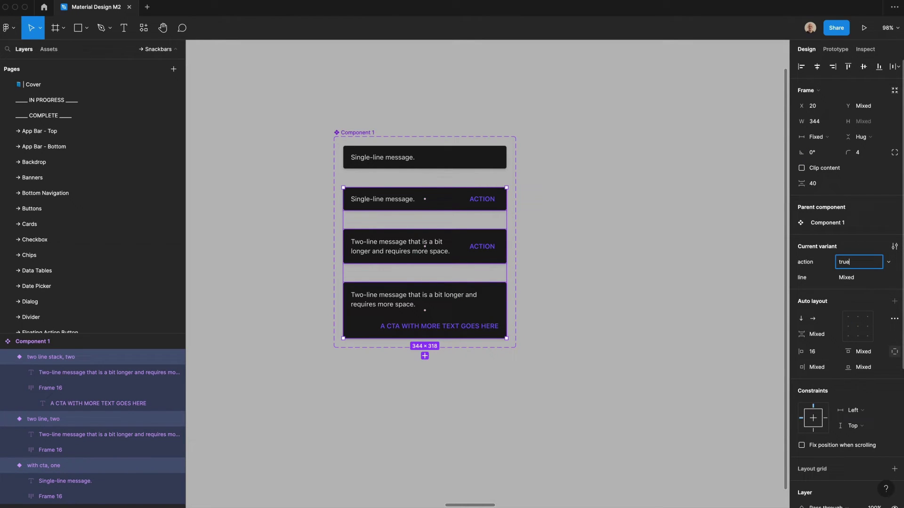
key(Return)
click(447, 162)
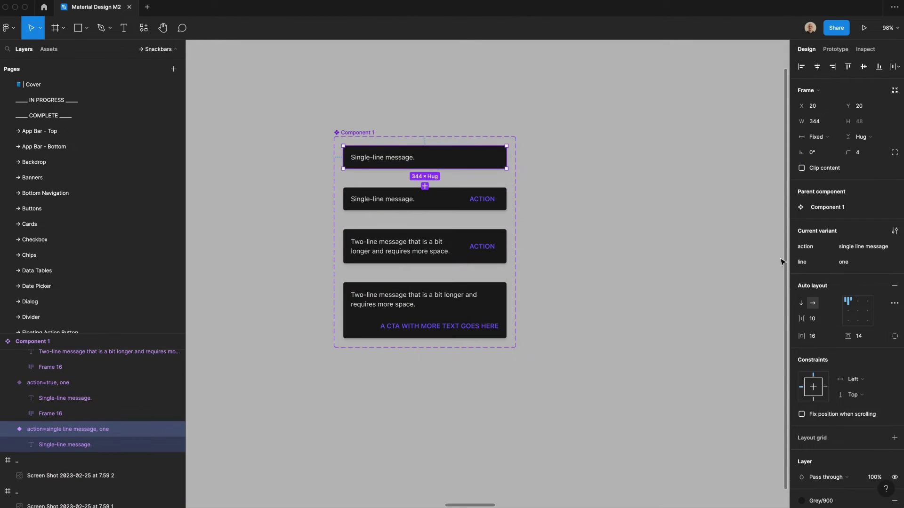
click(845, 248)
text(false)
click(284, 176)
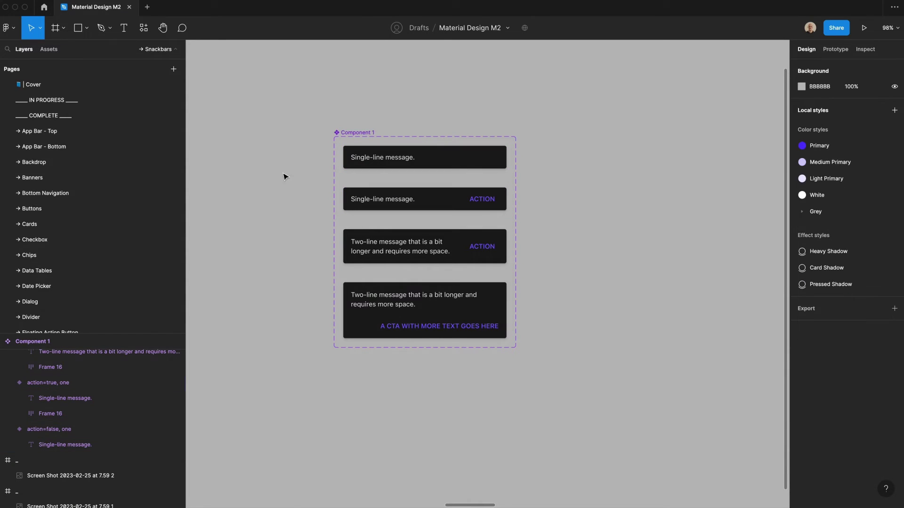
Add a stacked variant property defaulting to false, then edit the bottom variant's stacked value.
click(341, 133)
click(895, 200)
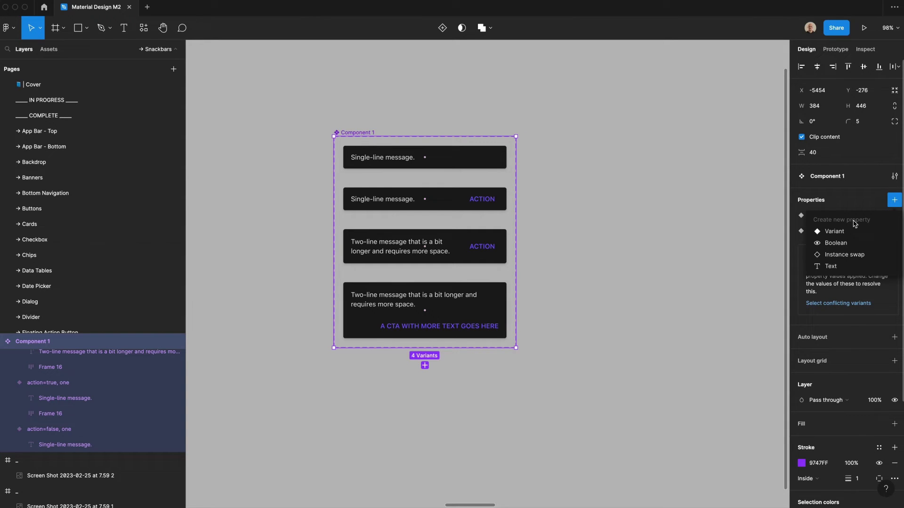
click(855, 226)
text(stacked)
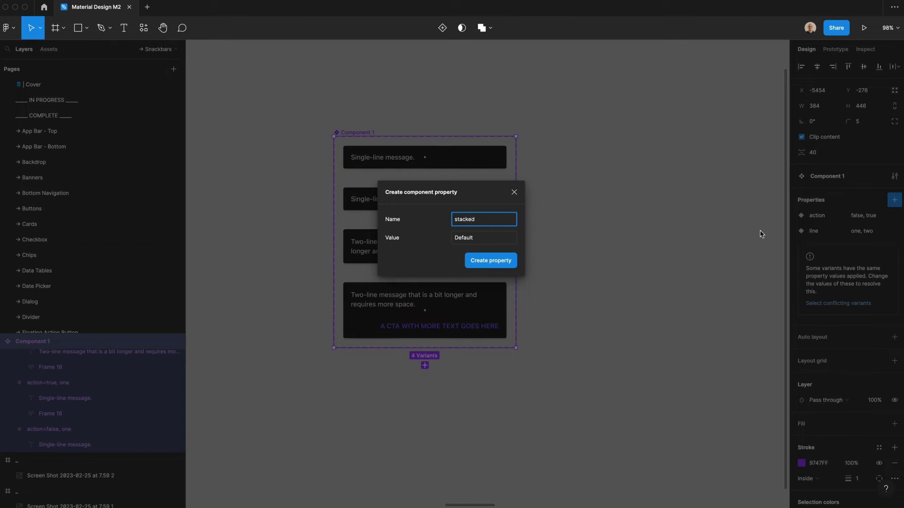
click(512, 240)
text(false)
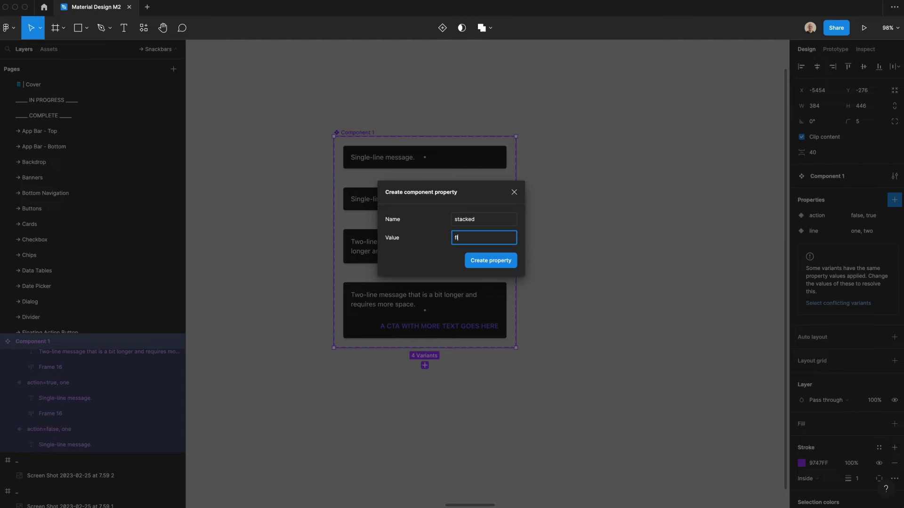
key(Return)
click(471, 311)
click(873, 278)
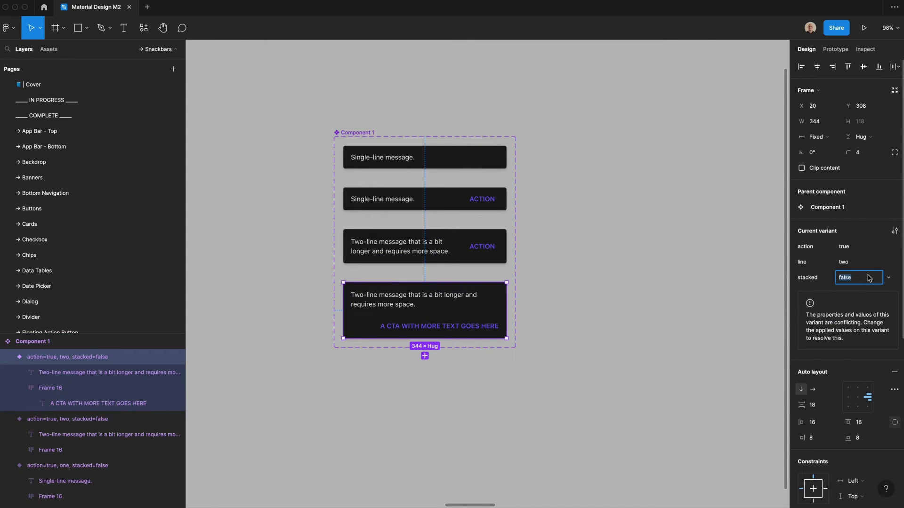
Mark the bottom variant stacked=true and place a single-line snackbar instance beside the set.
text(true)
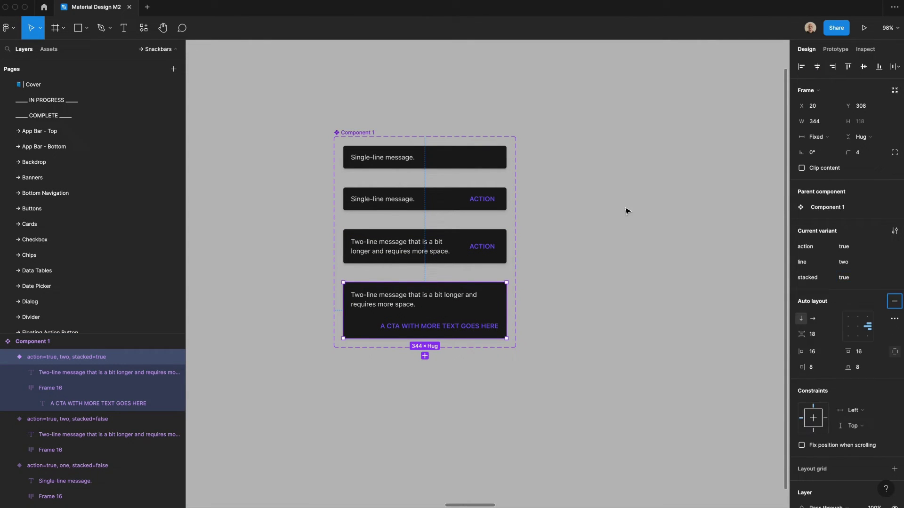
click(627, 211)
click(438, 159)
drag(438, 159, 678, 182)
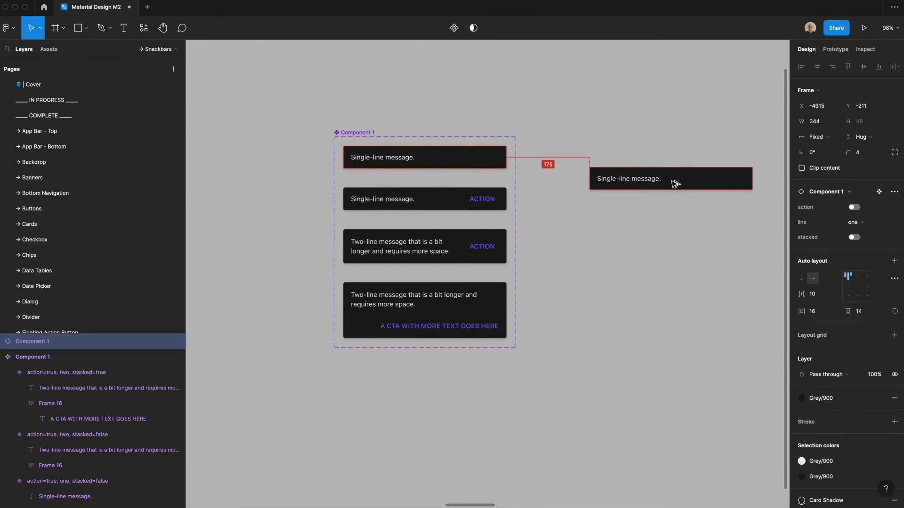
Test the instance's action and stacked toggles, then switch it to the two-line variant.
scroll(673, 183, right, 3)
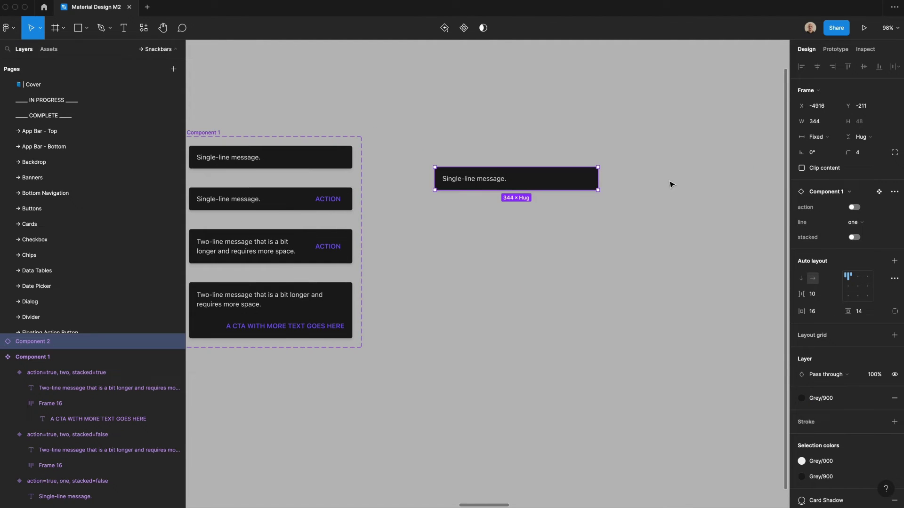
click(854, 208)
click(853, 207)
click(854, 238)
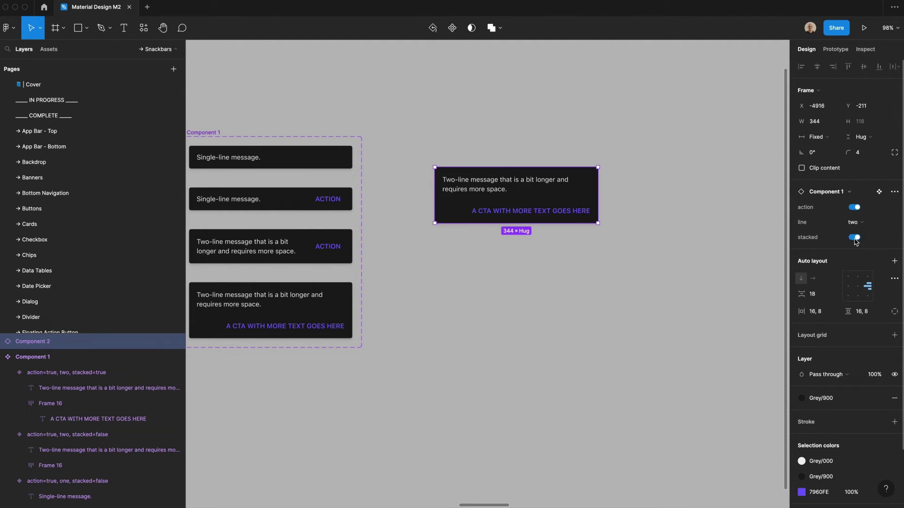
click(854, 238)
click(855, 222)
click(855, 233)
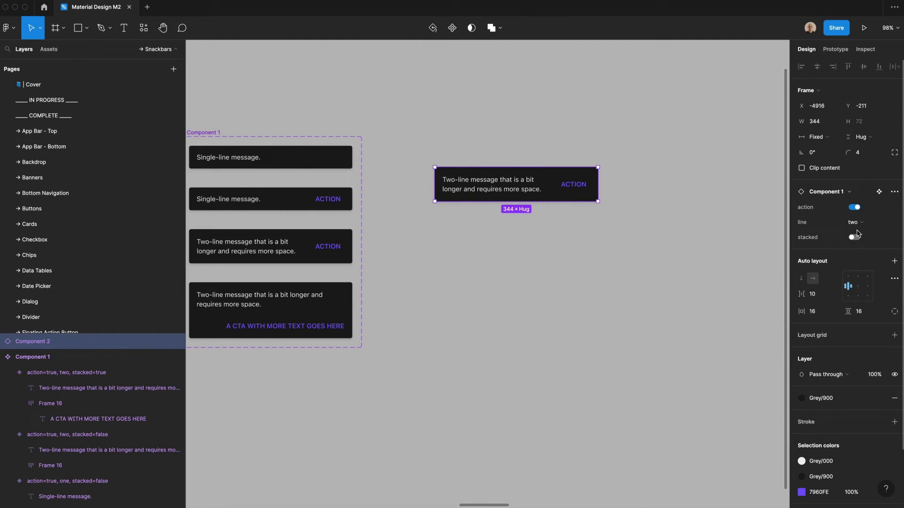
Rename the component set to Snackbar and move the line property above action.
scroll(741, 185, left, 3)
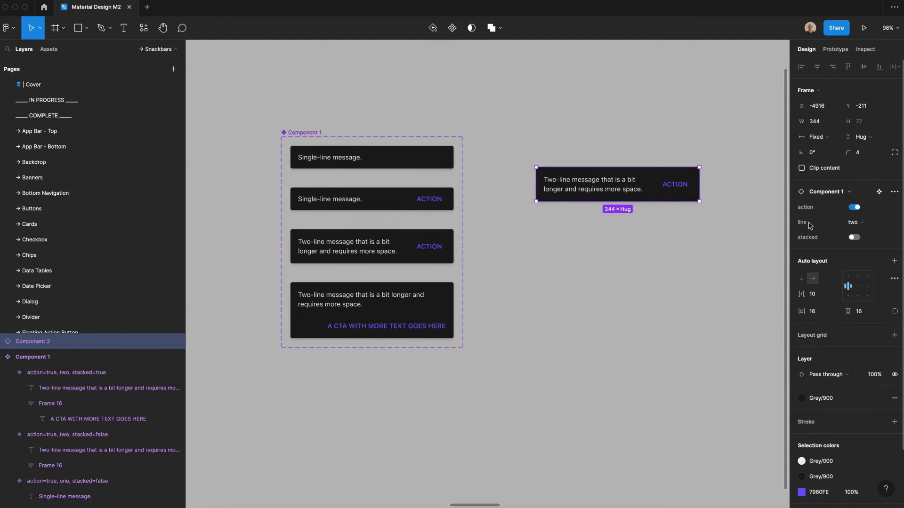
scroll(527, 179, left, 1)
click(322, 134)
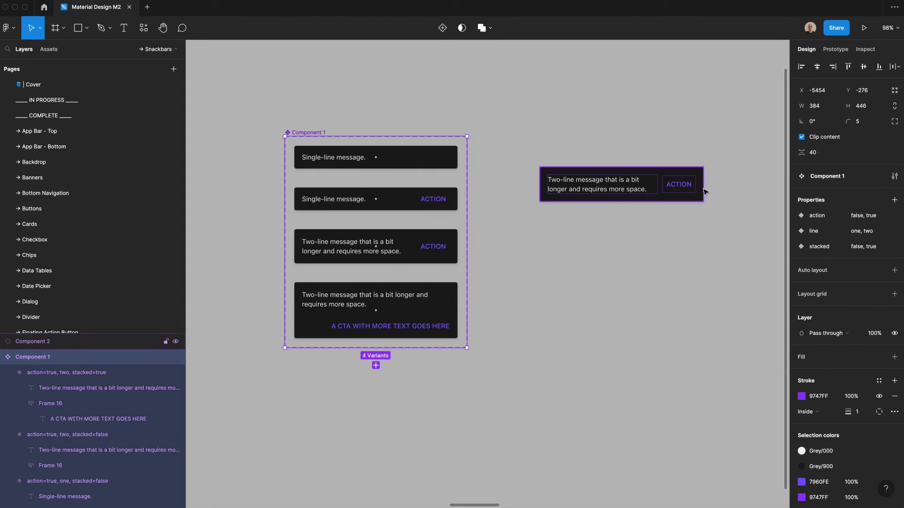
click(833, 175)
text(Snackbar)
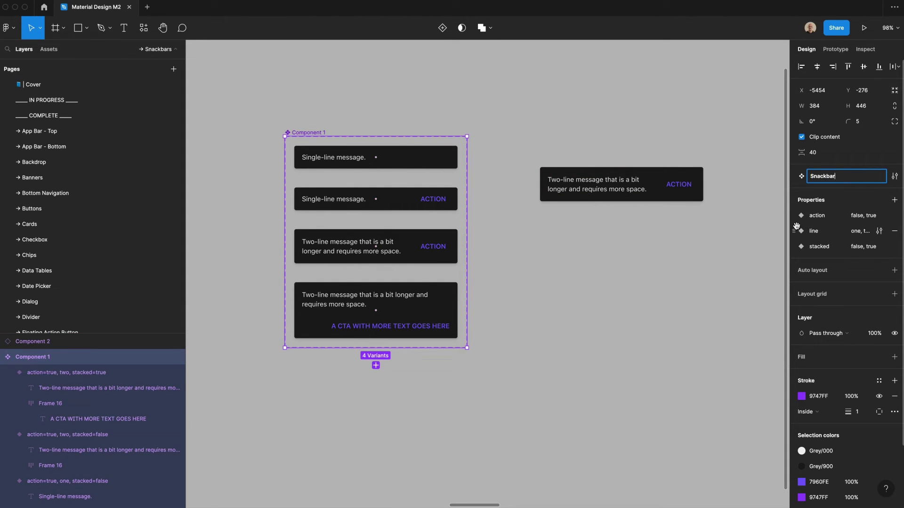
mouse_move(795, 225)
mouse_down()
mouse_move(796, 216)
mouse_move(796, 224)
mouse_up()
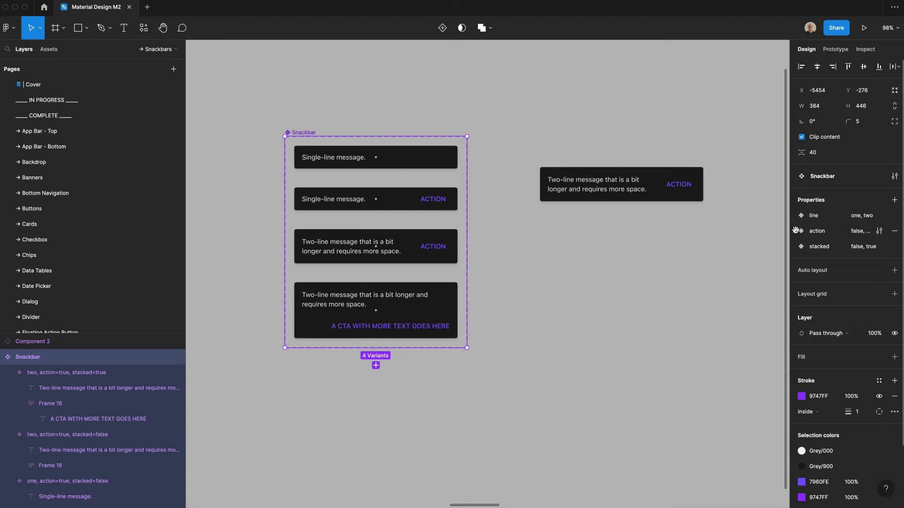
Toggle the standalone instance's action off, on, and off again.
click(696, 289)
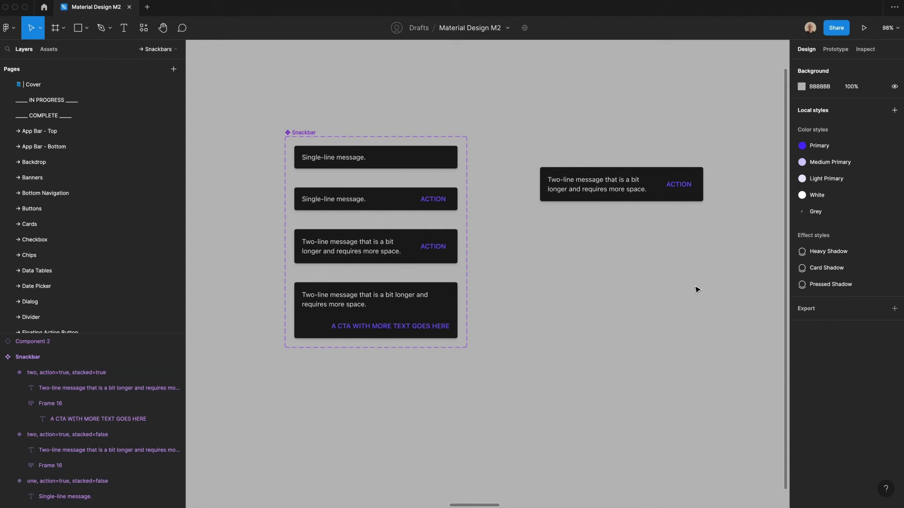
click(651, 200)
click(855, 221)
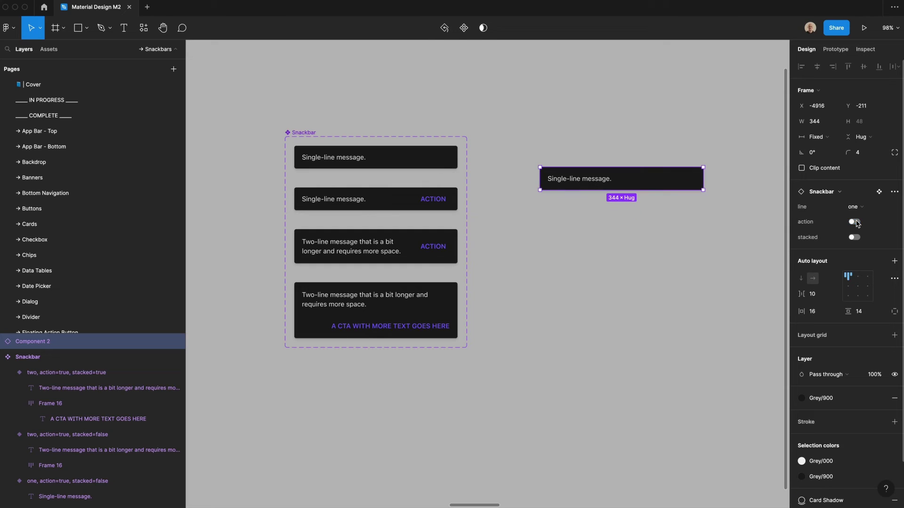
click(856, 223)
click(855, 222)
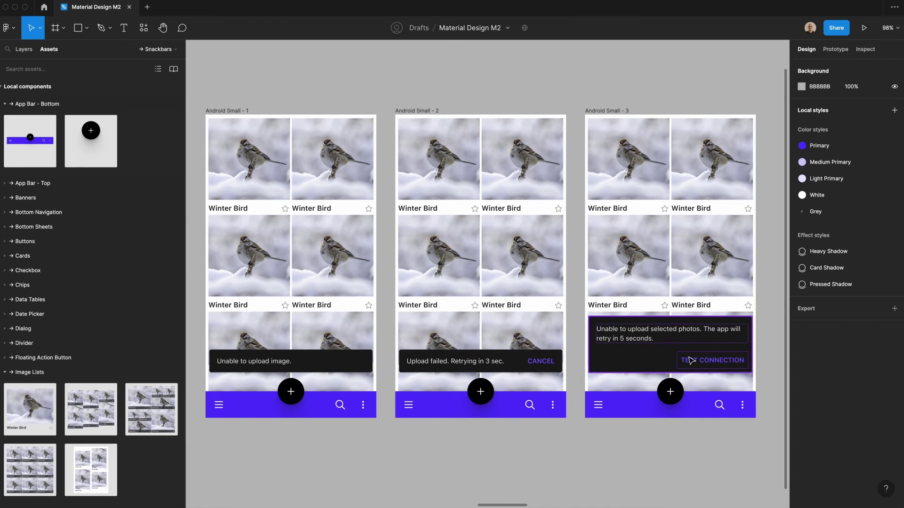
Pan the canvas to view the three Android Small mockups with upload-error snackbars.
scroll(393, 353, left, 1)
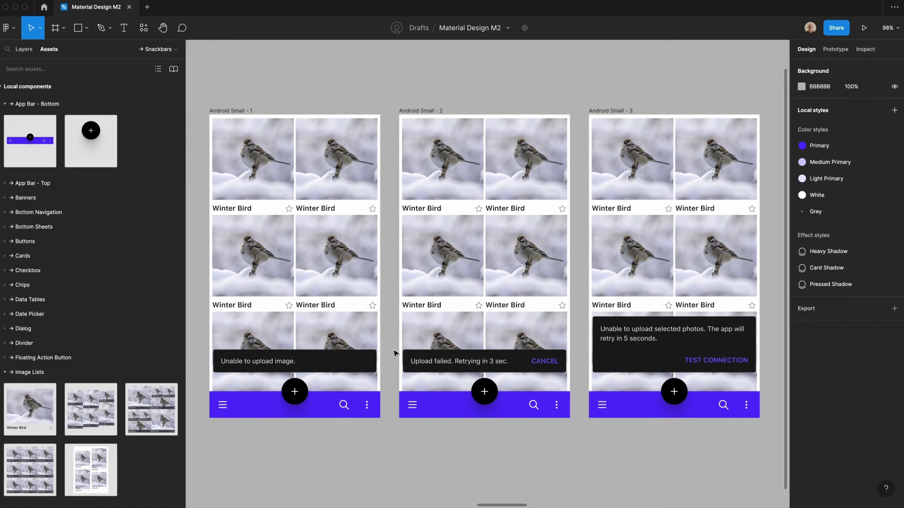